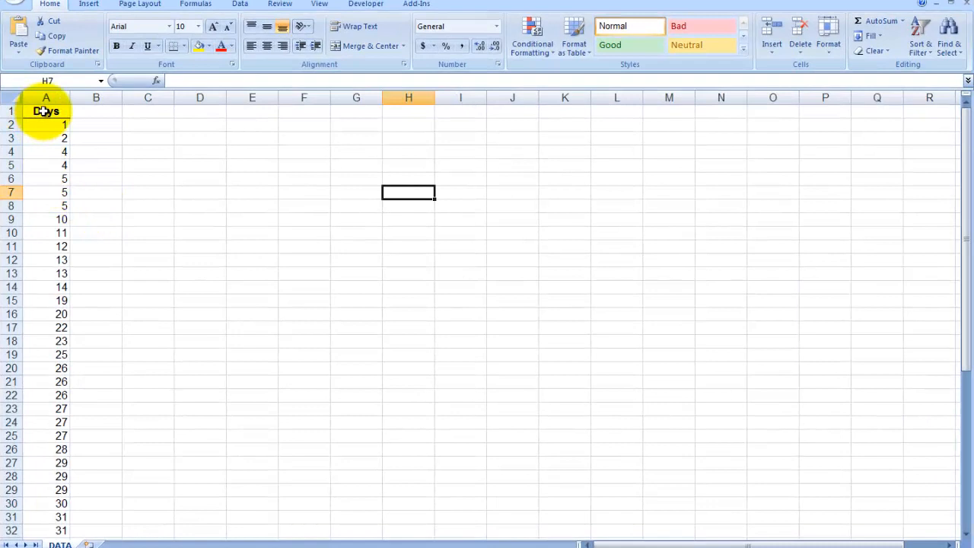
- Create a PivotTable on a new worksheet from the Days data in DATA!A1:A51
drag(43, 111, 61, 513)
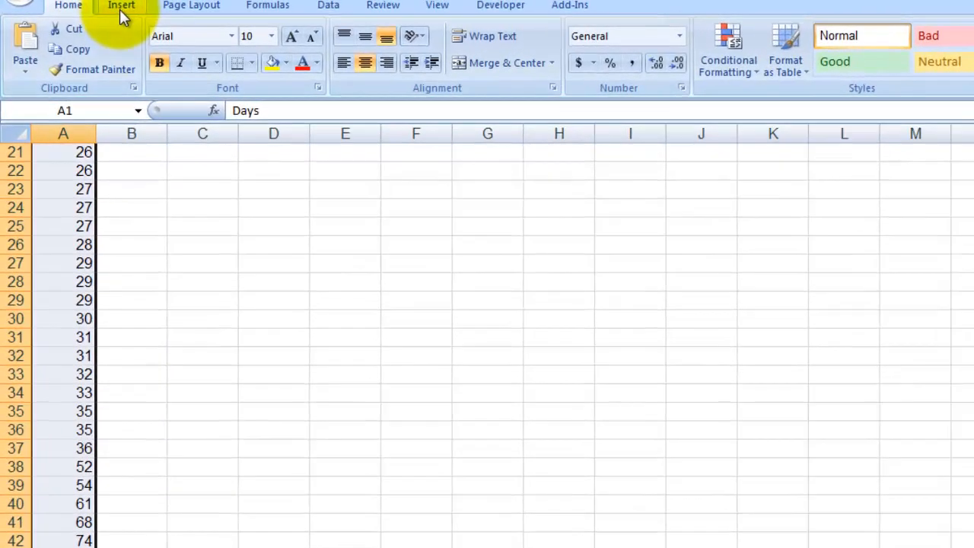
click(105, 8)
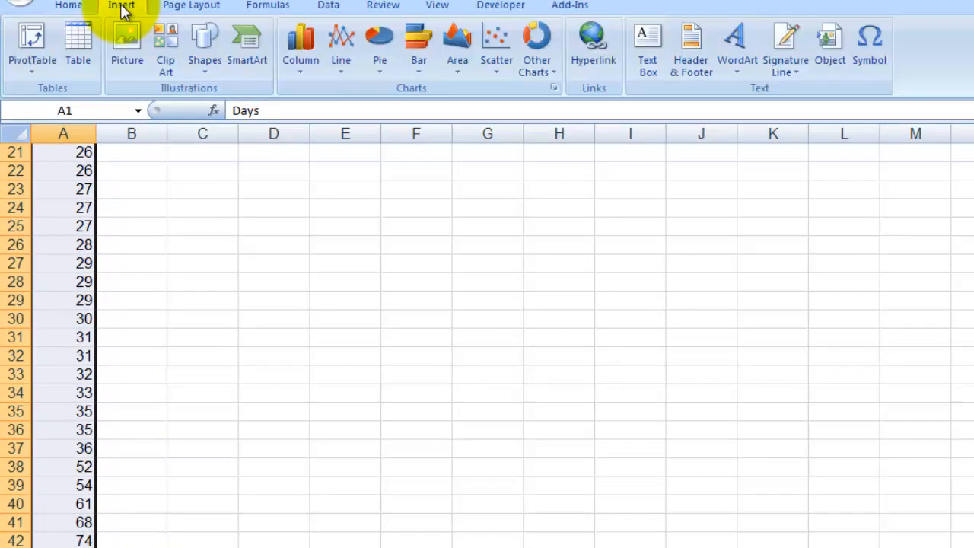
click(23, 68)
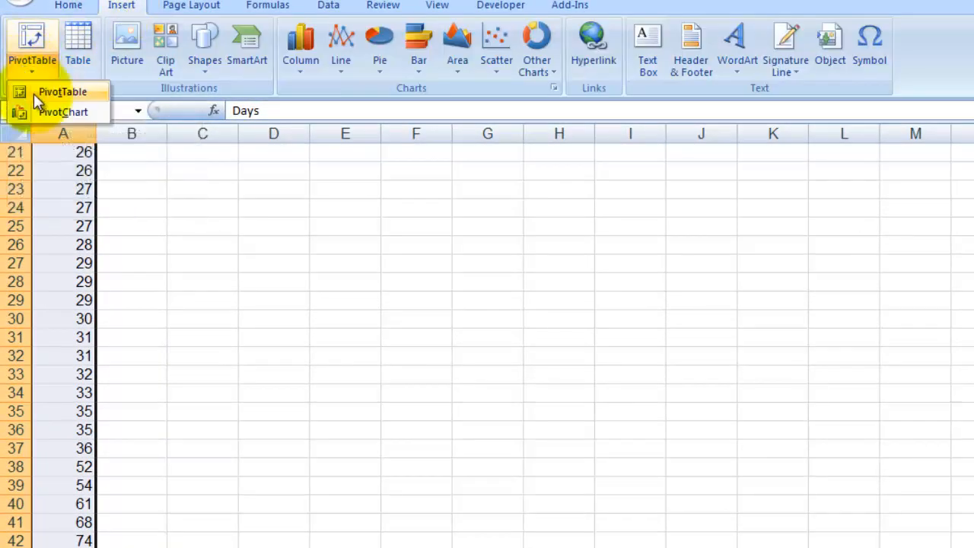
click(34, 94)
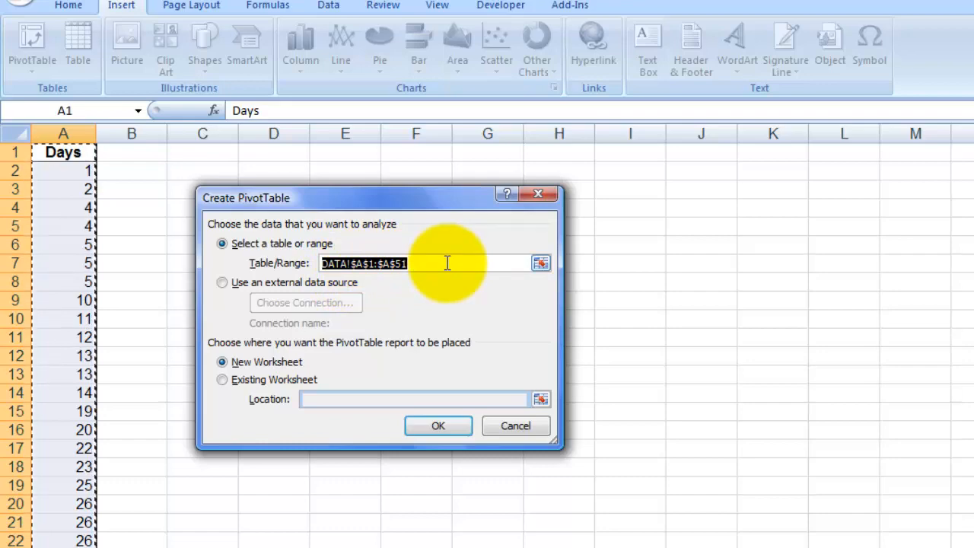
click(429, 439)
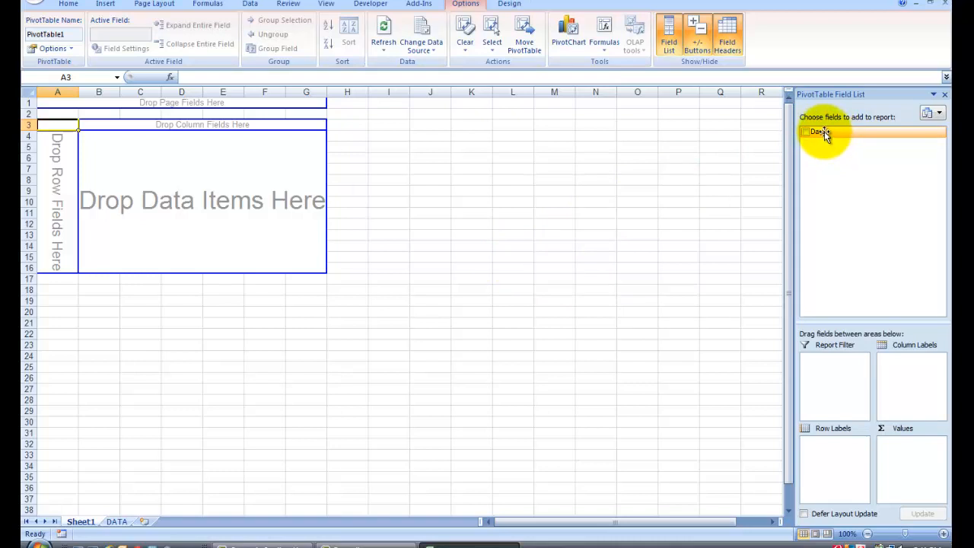
- Add the Days field to both the Row Labels and the Values of the PivotTable
drag(825, 131, 842, 314)
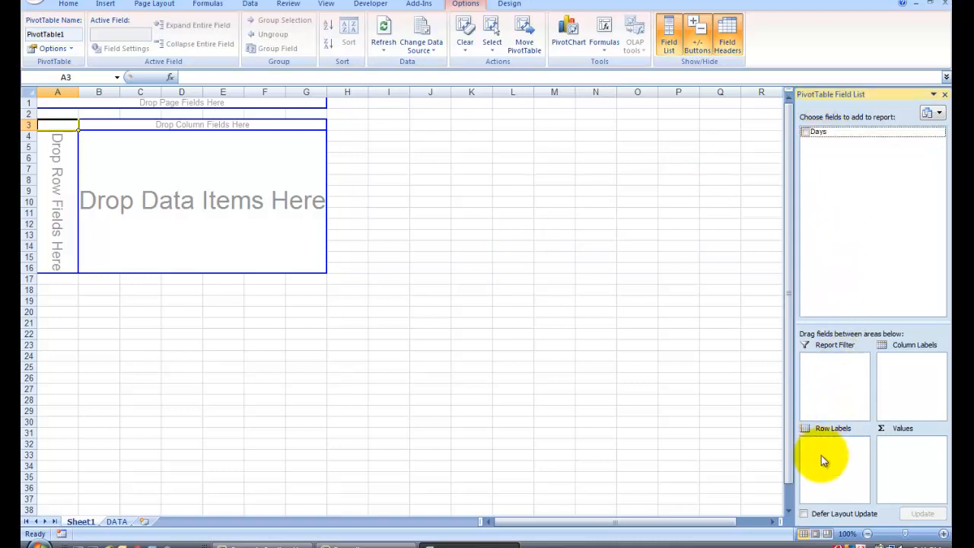
drag(821, 455, 822, 455)
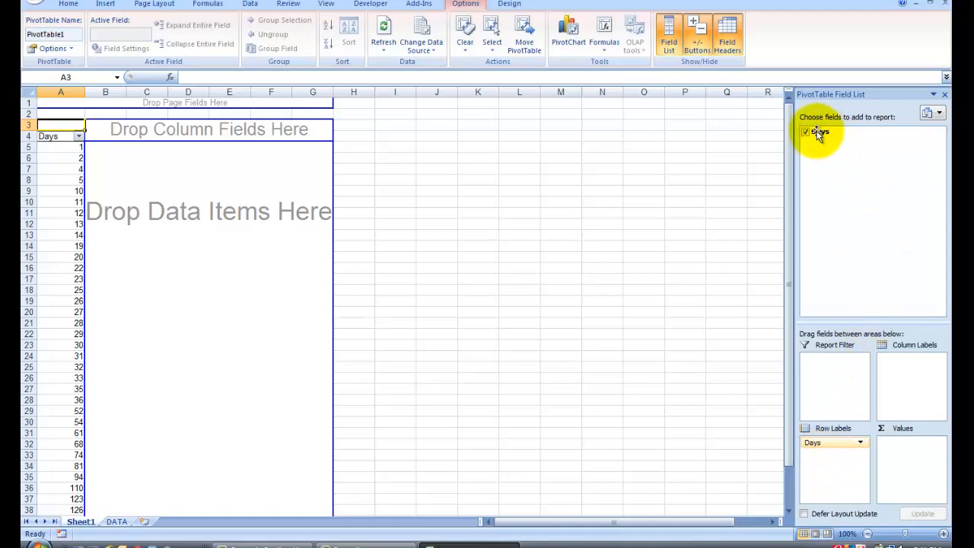
drag(819, 135, 903, 452)
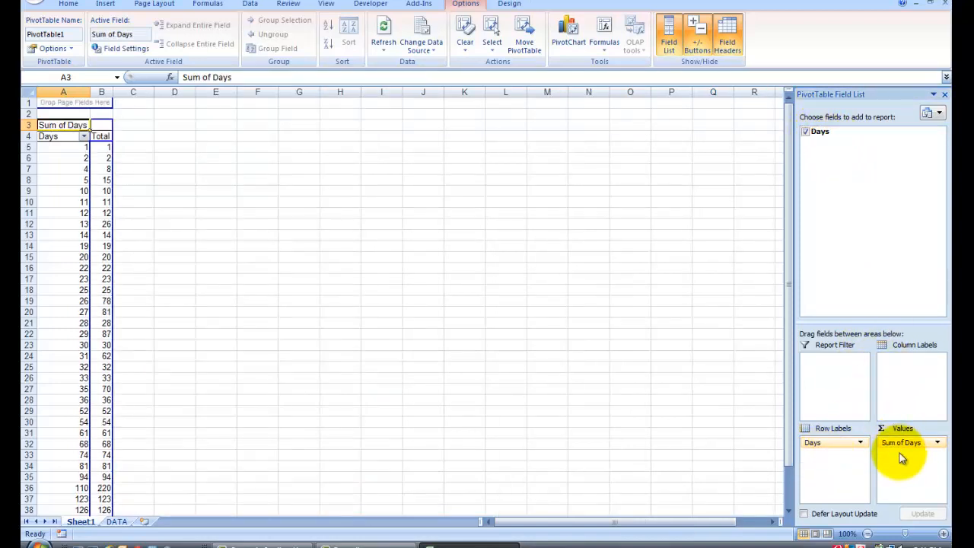
- Summarize the Days value field by Count instead of Sum
click(938, 444)
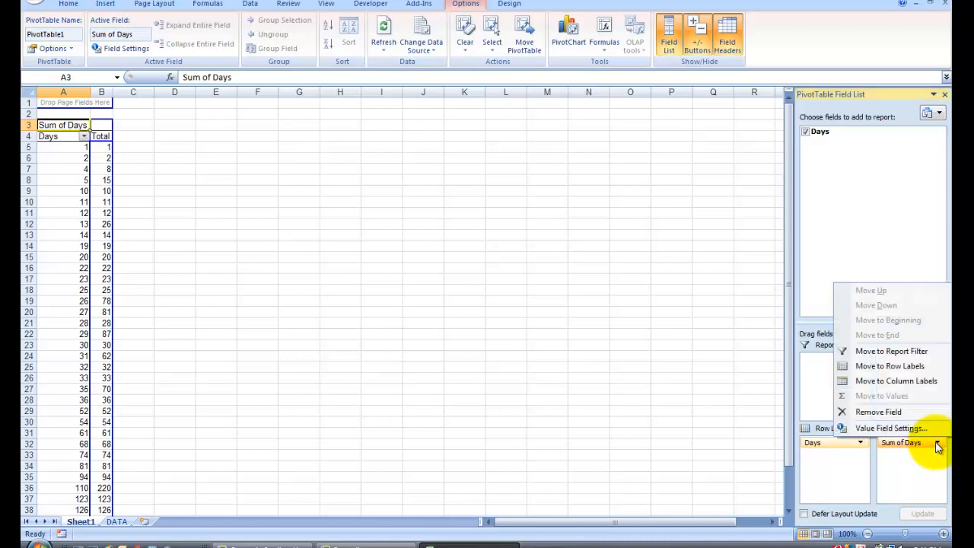
click(871, 429)
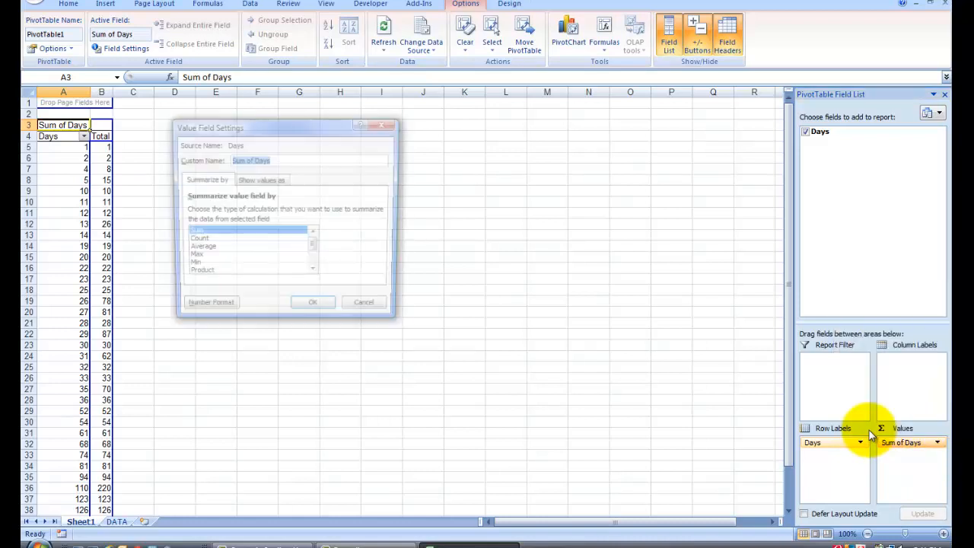
click(200, 241)
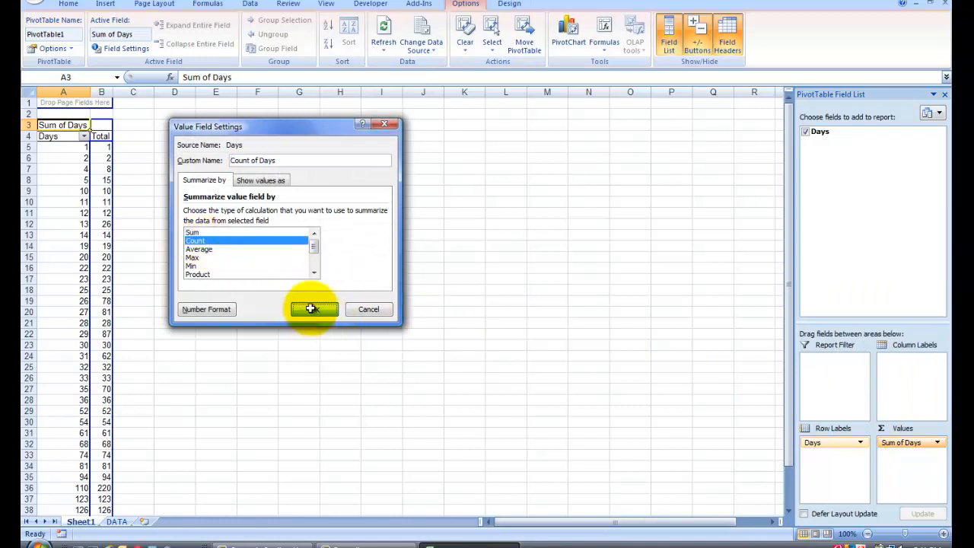
click(310, 308)
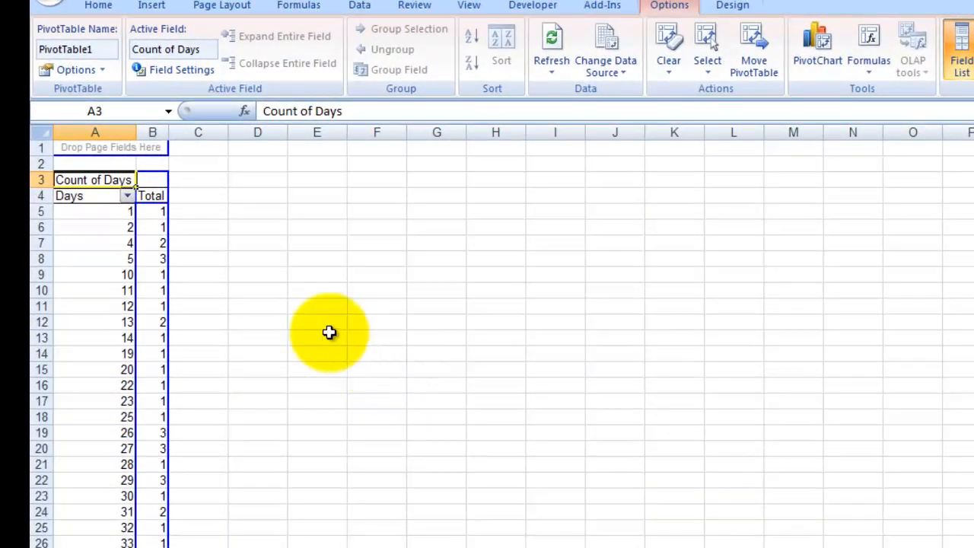
- Group the Days row values starting at 0 and ending at 180, in intervals of 20
right_click(65, 293)
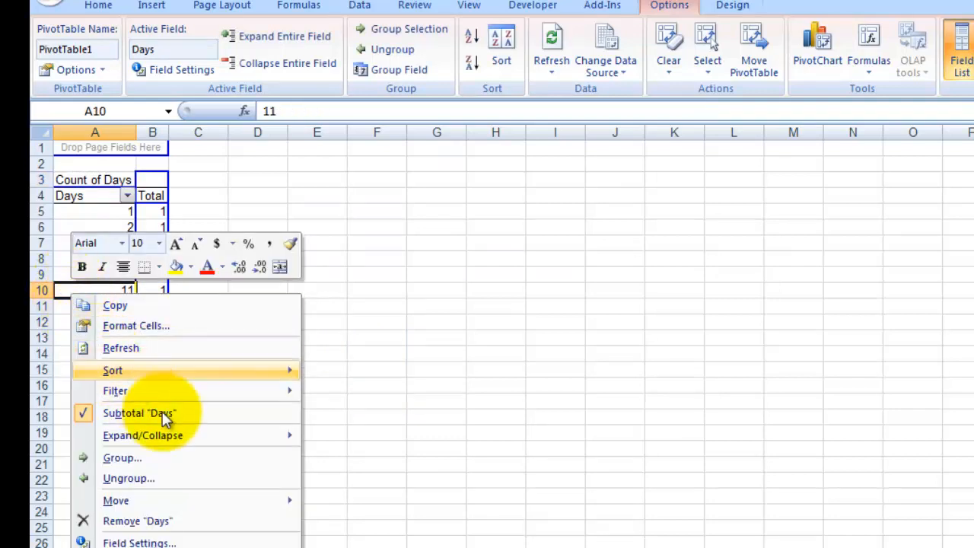
click(171, 457)
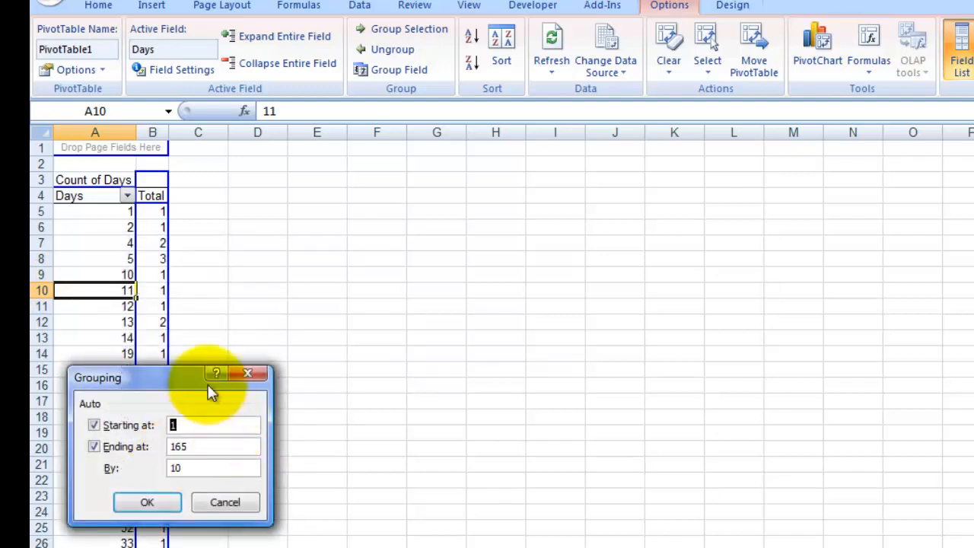
drag(167, 378, 327, 256)
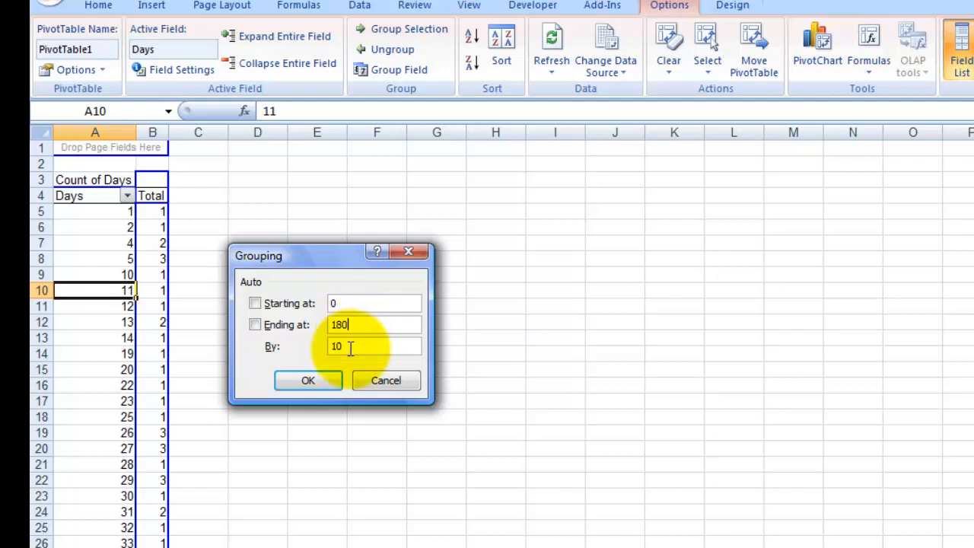
drag(351, 348, 328, 350)
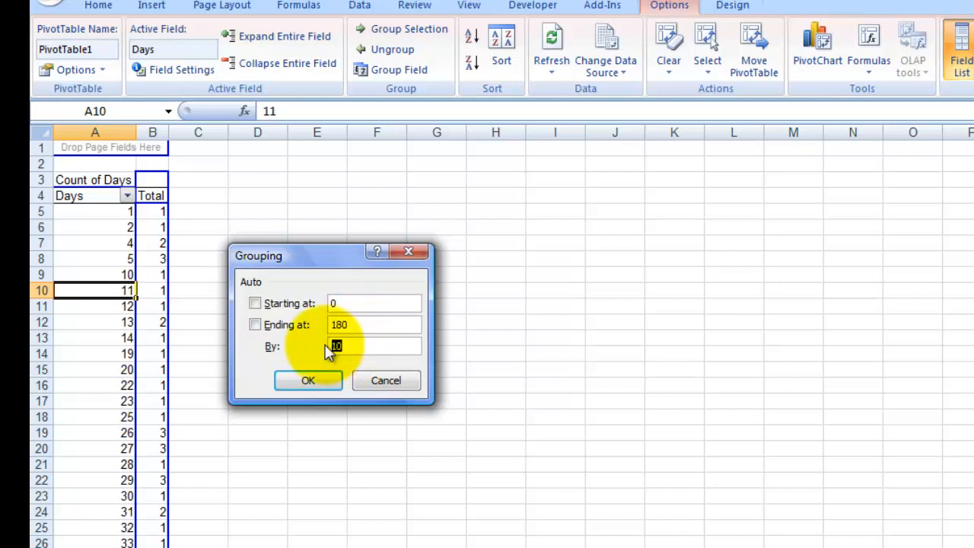
text(20)
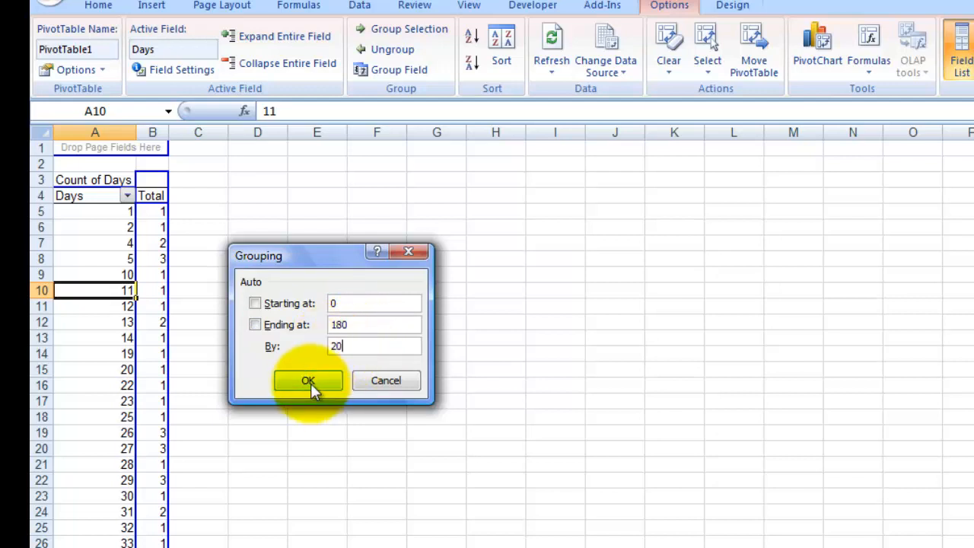
click(309, 382)
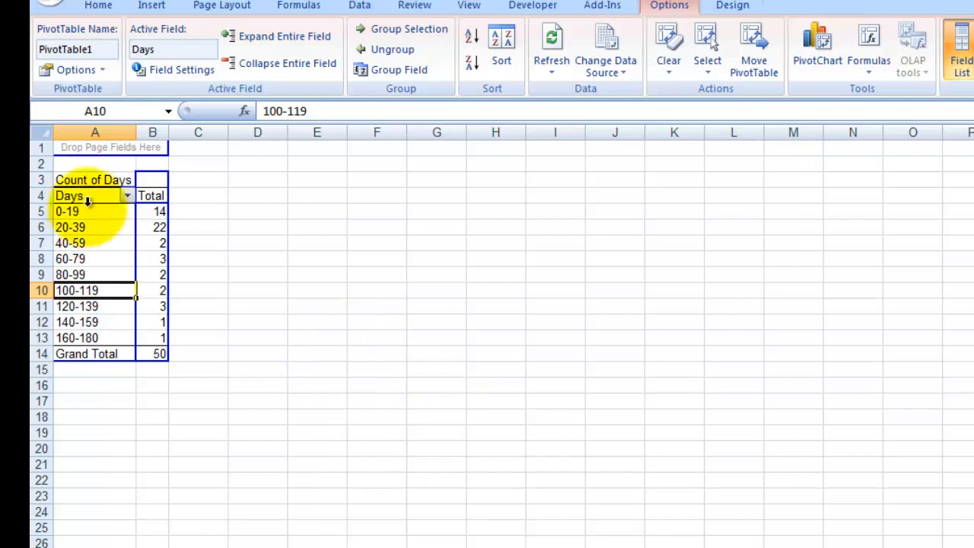
- Copy the grouped ranges and counts in A5:B13 and paste them as values only at F4
drag(79, 213, 153, 338)
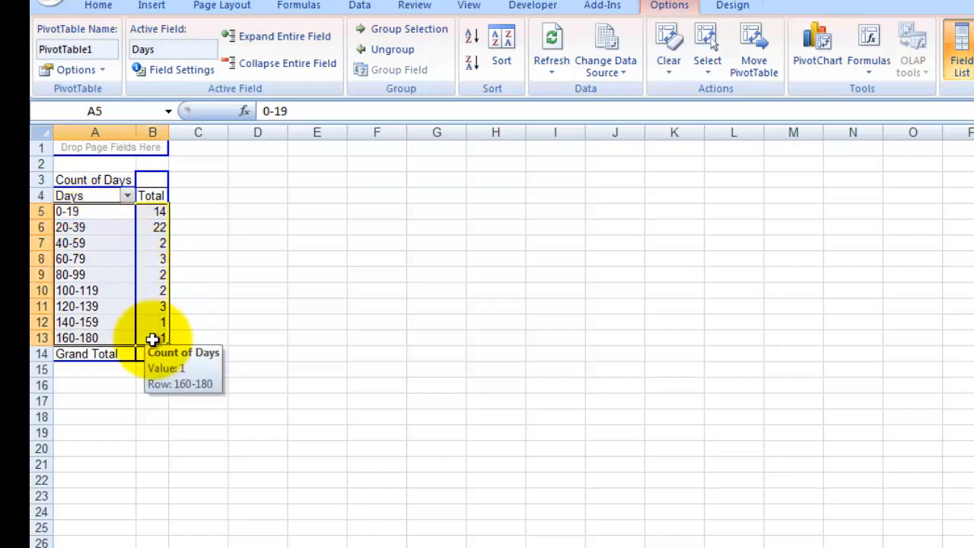
right_click(143, 253)
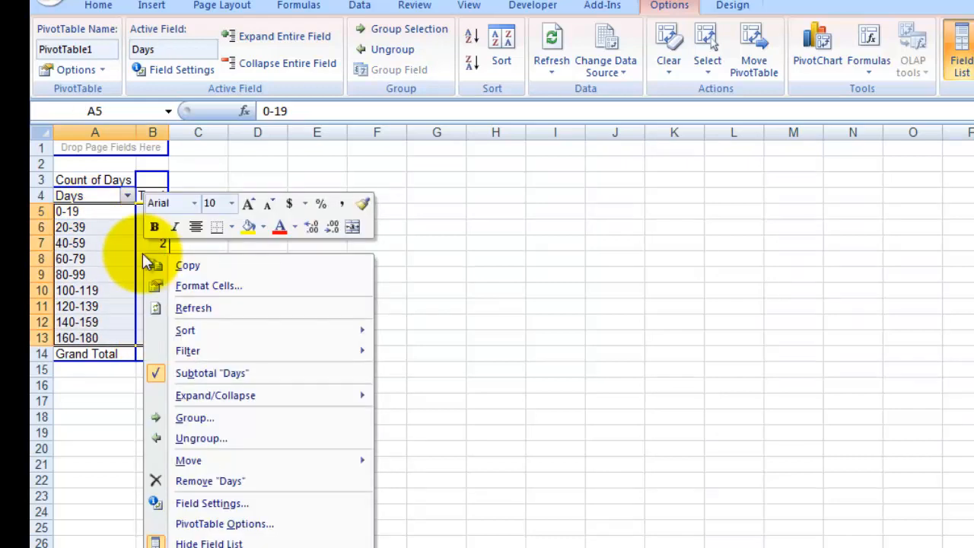
click(218, 268)
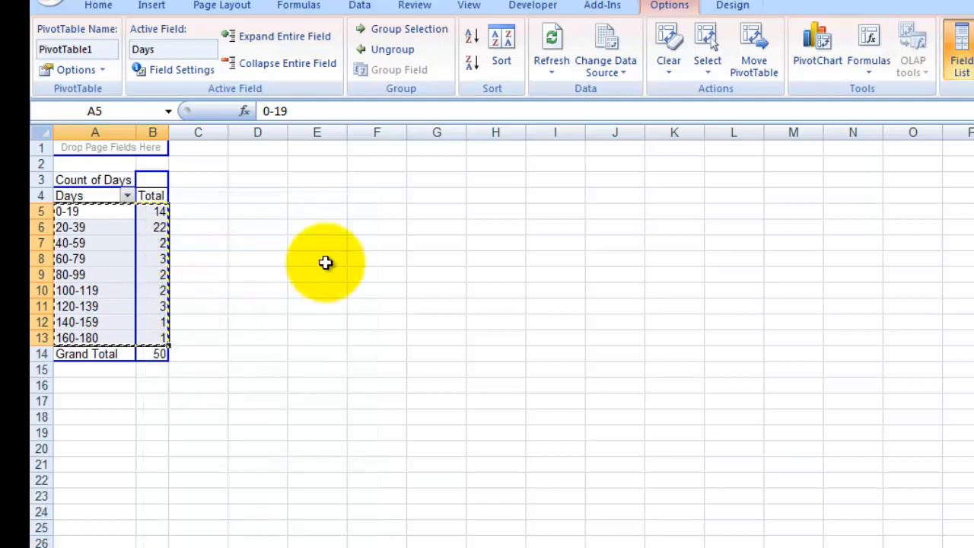
click(359, 196)
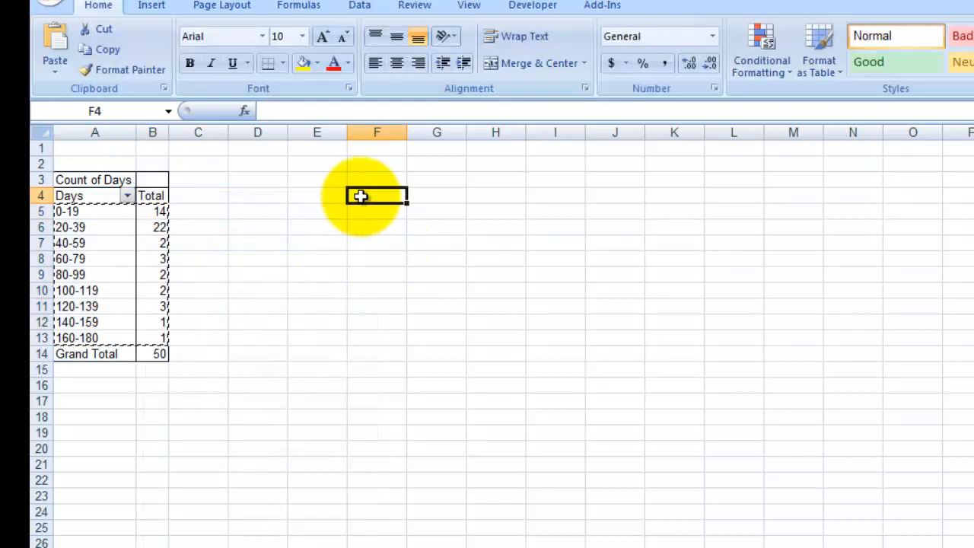
right_click(361, 196)
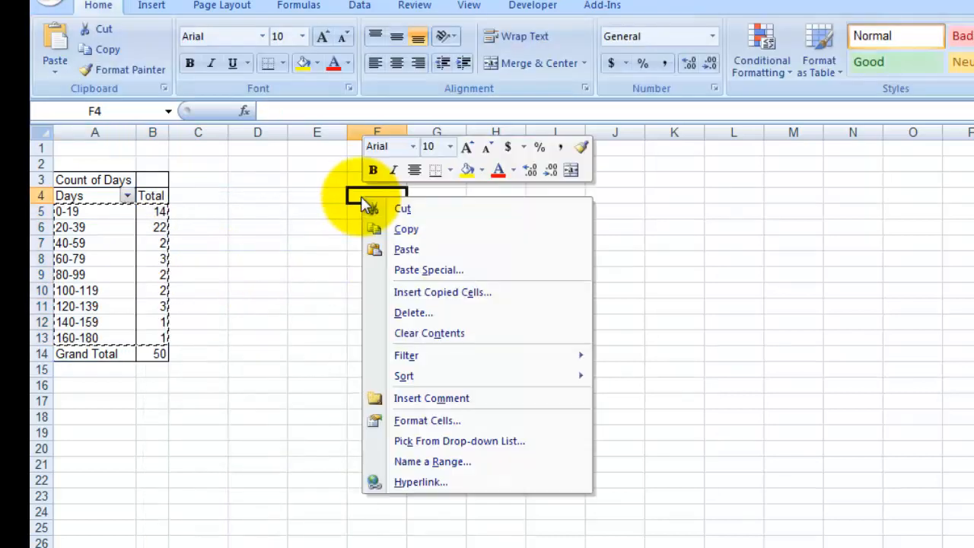
click(418, 273)
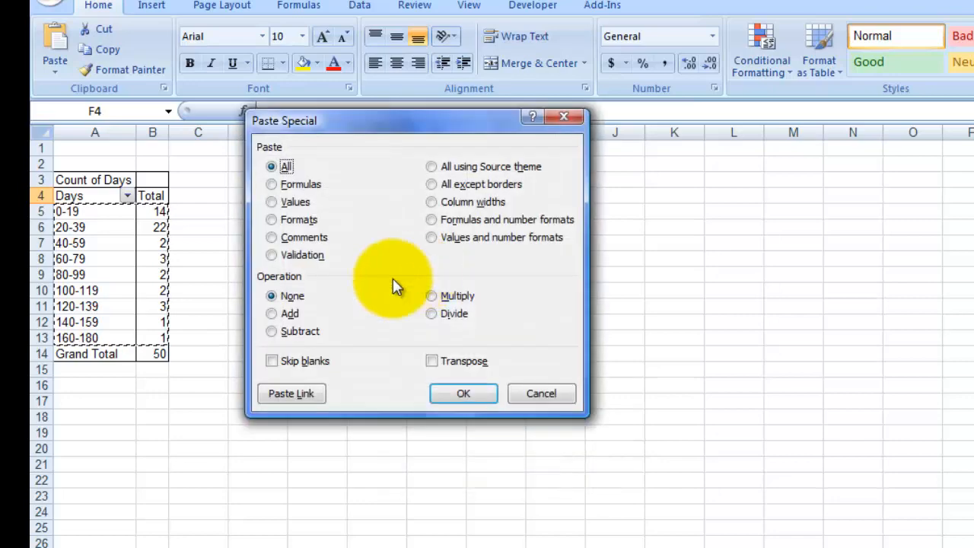
click(286, 207)
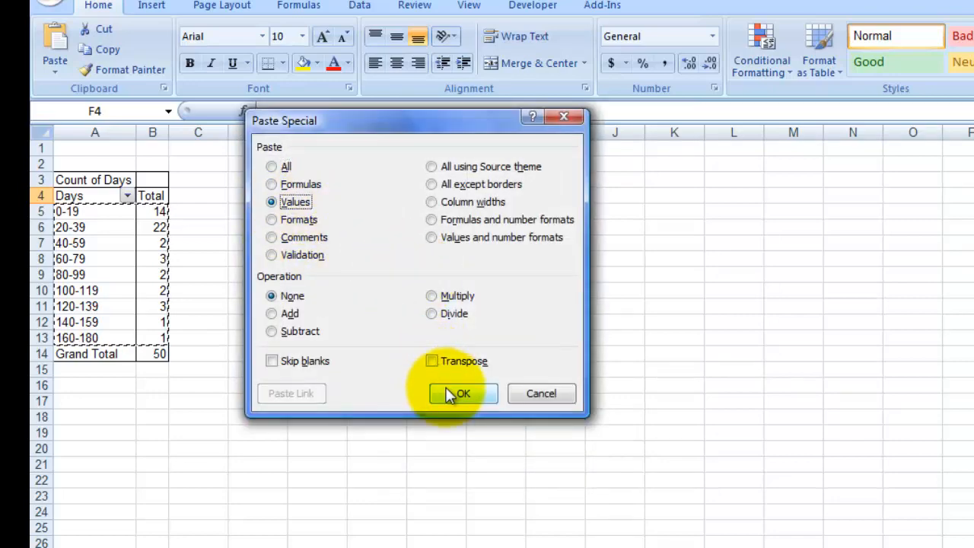
click(451, 394)
click(478, 415)
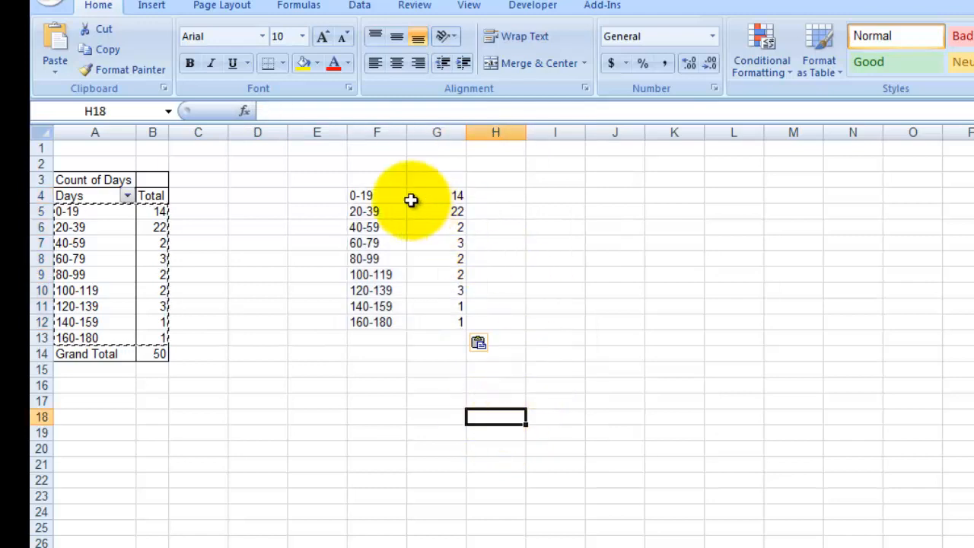
- Head the pasted columns with Days in F3 and Count in G3
click(383, 177)
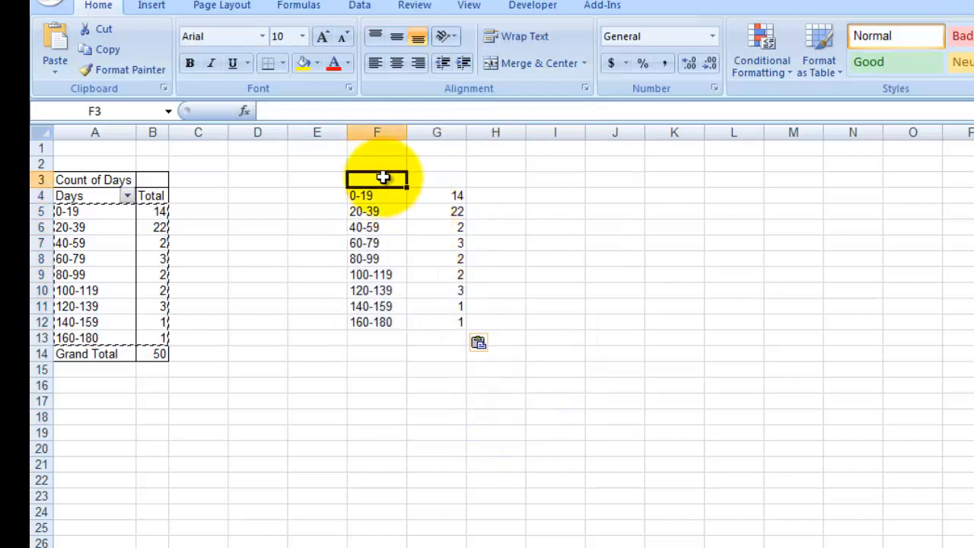
double_click(382, 177)
text(Days)
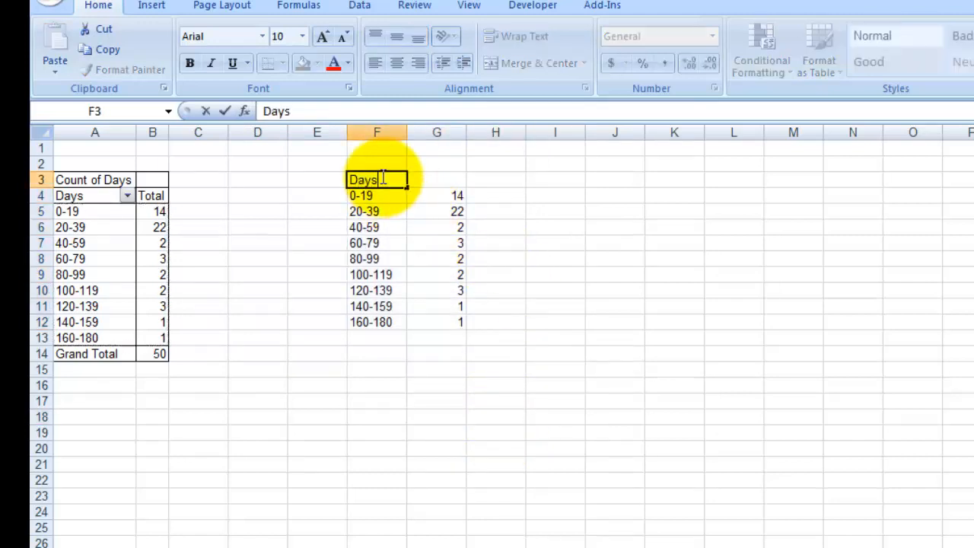
key(Tab)
text(Co)
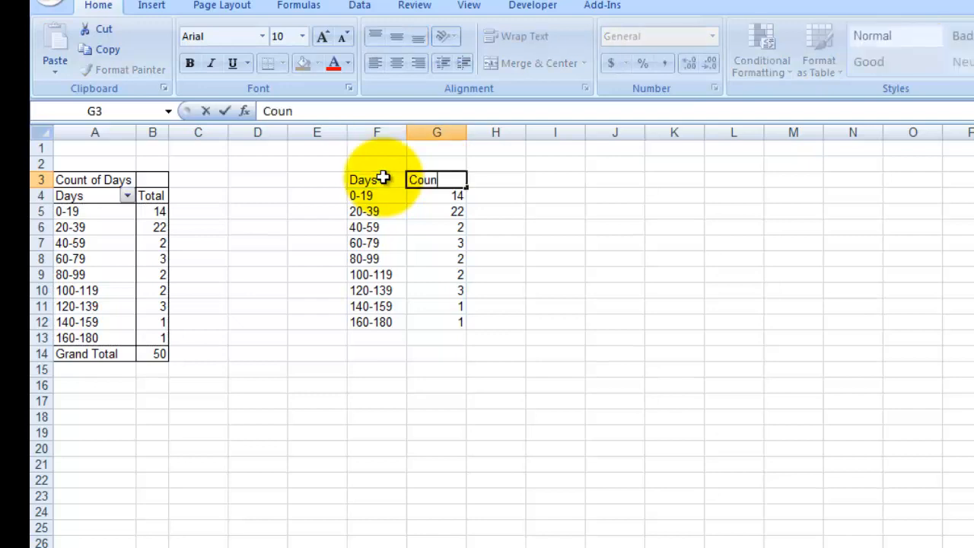
key(Return)
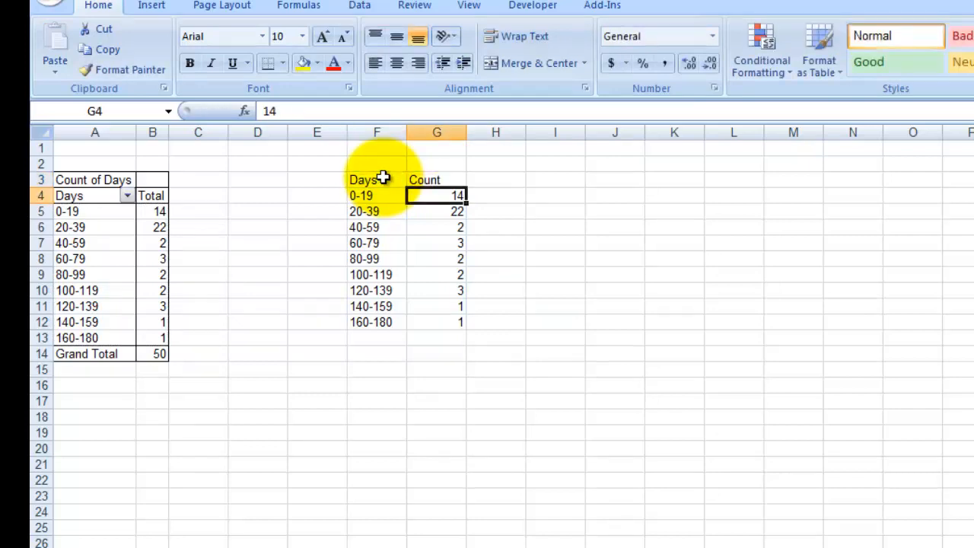
- Insert a 2-D clustered column chart from F3:G12 and move it up beside the pasted table
drag(374, 180, 449, 322)
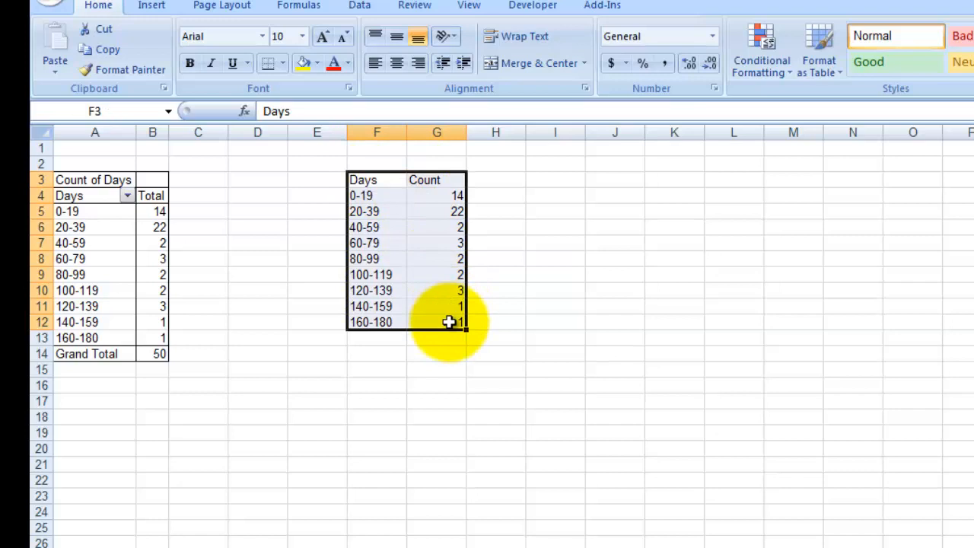
click(152, 6)
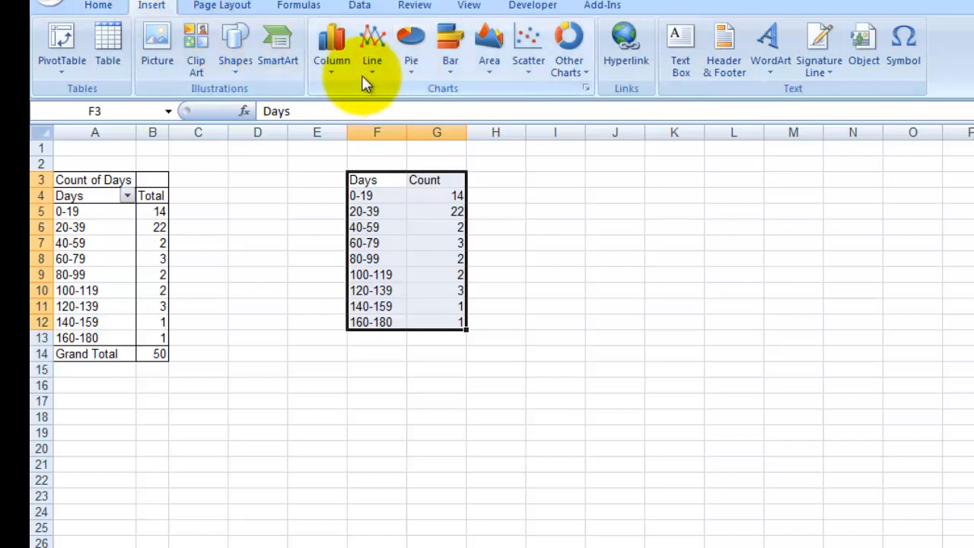
click(336, 68)
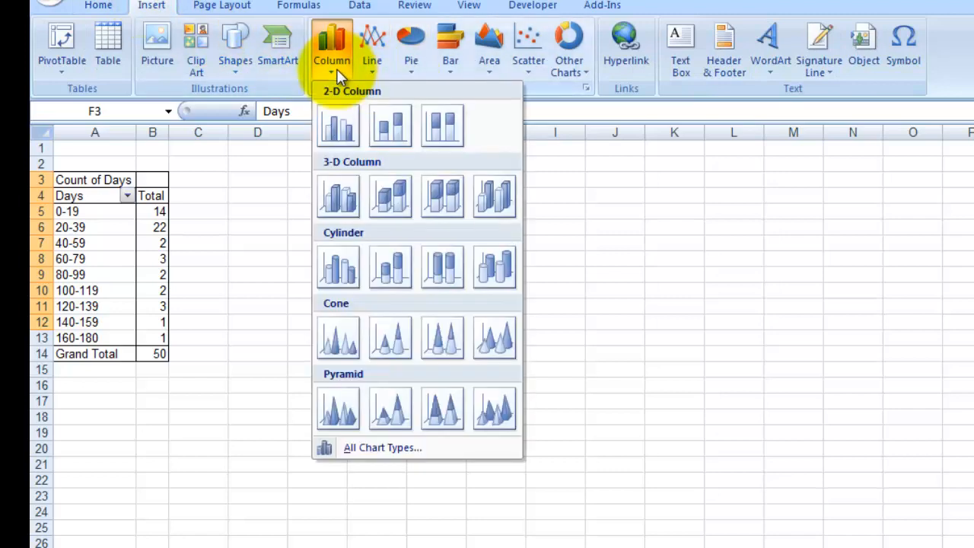
click(343, 134)
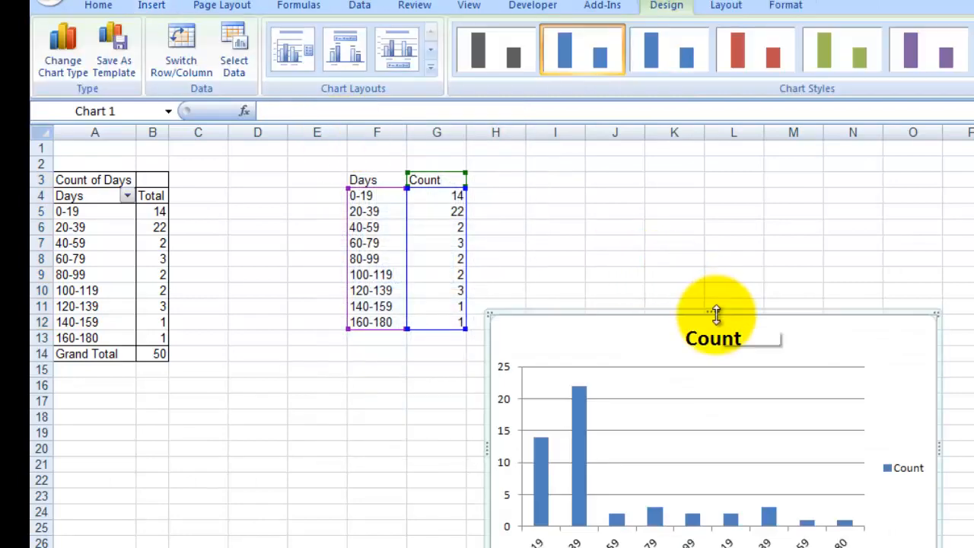
drag(692, 312, 696, 157)
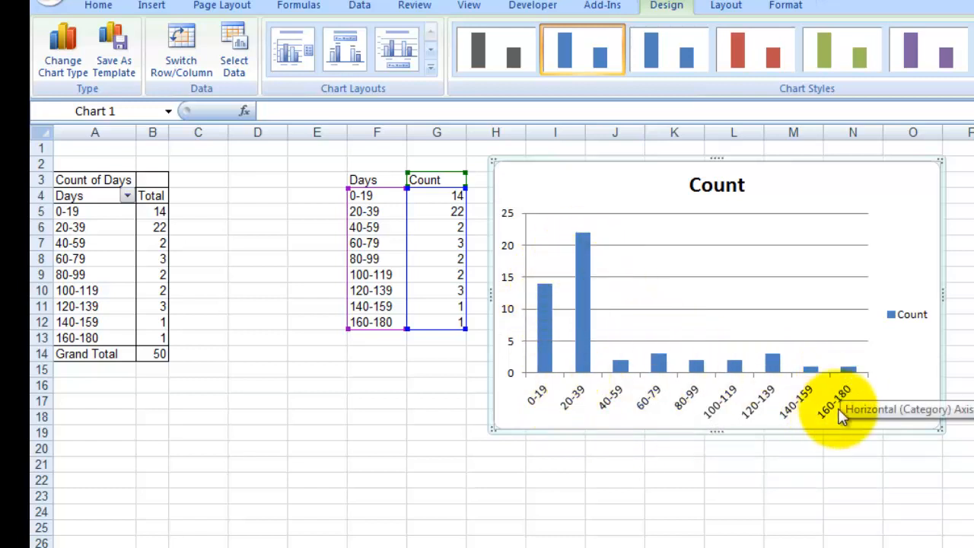
- Set the gap width of the chart's Count series to 0% so the columns touch like a histogram
mouse_move(585, 276)
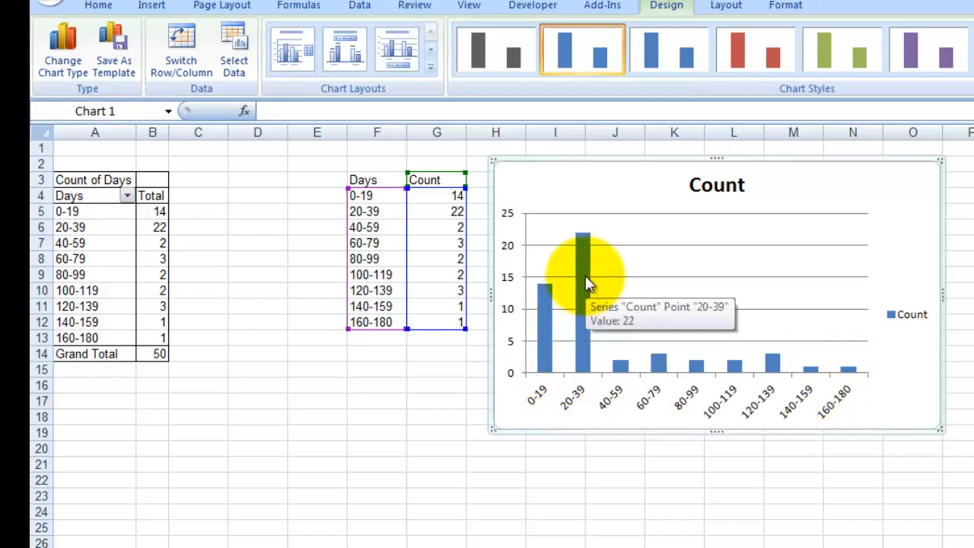
click(583, 272)
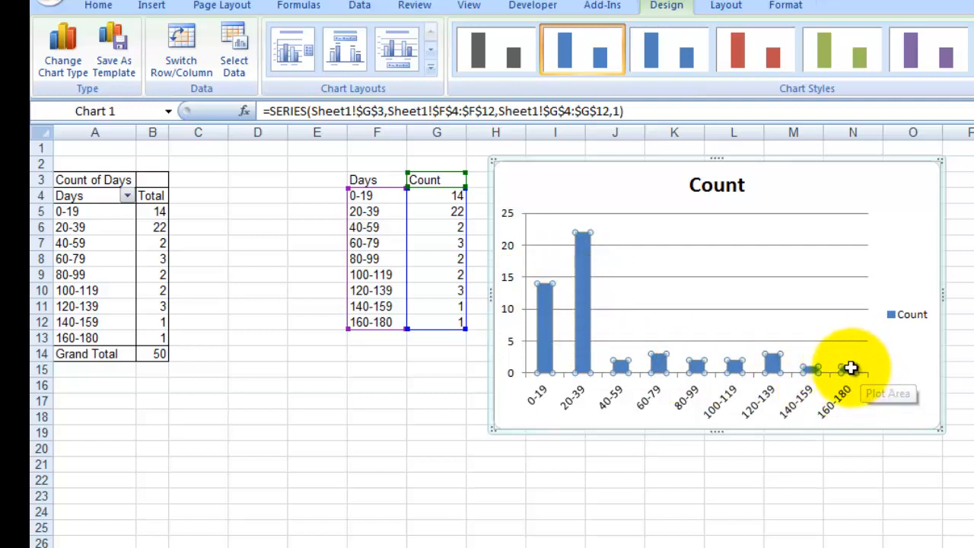
right_click(581, 288)
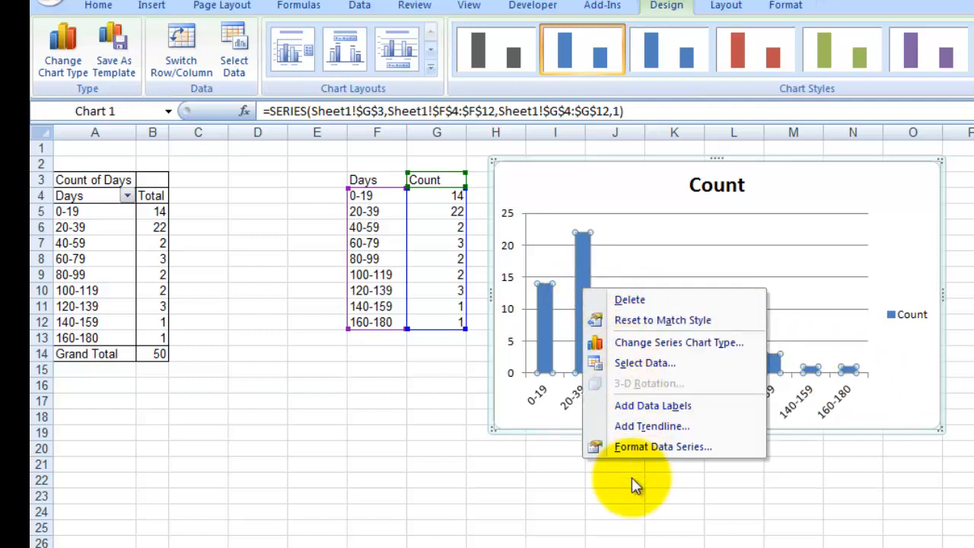
click(657, 448)
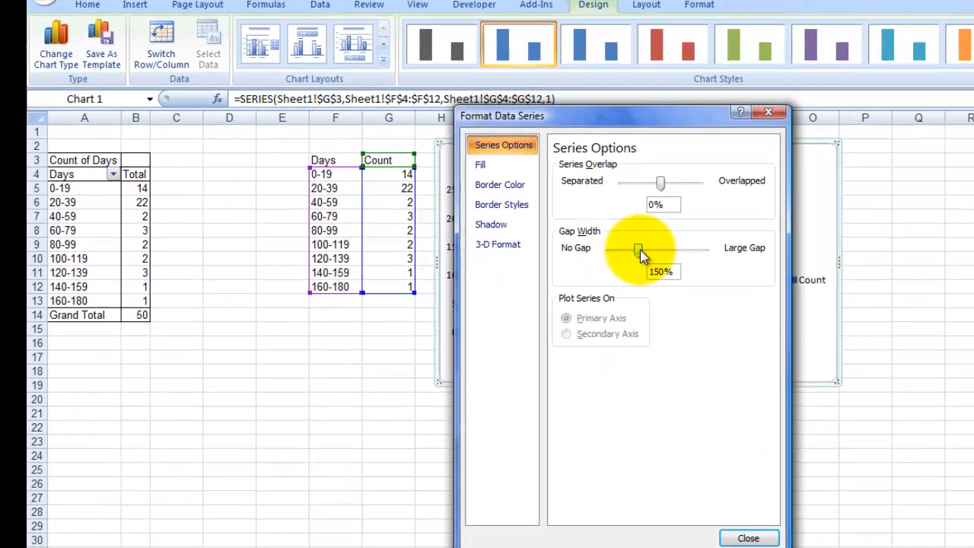
drag(693, 272, 660, 274)
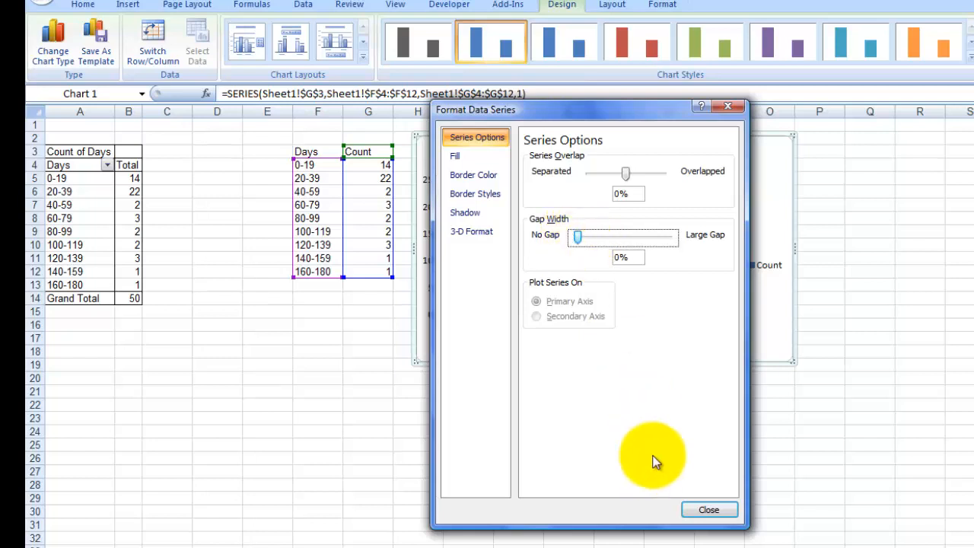
click(708, 510)
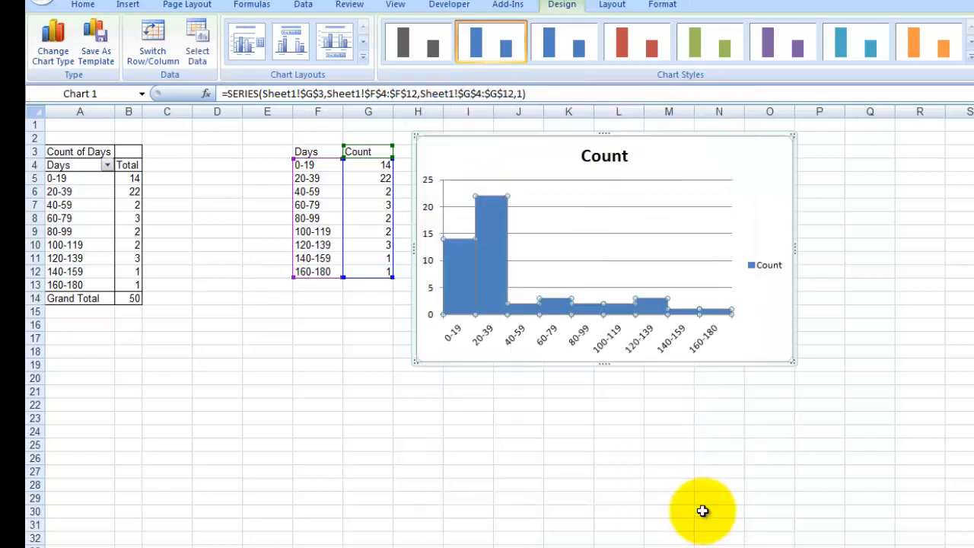
click(498, 420)
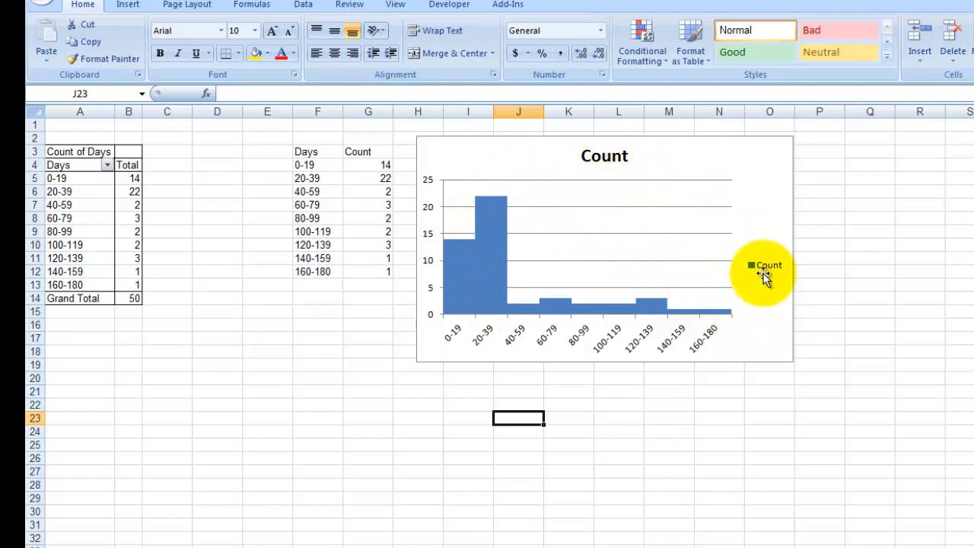
- Delete the Count legend from the histogram chart
click(768, 274)
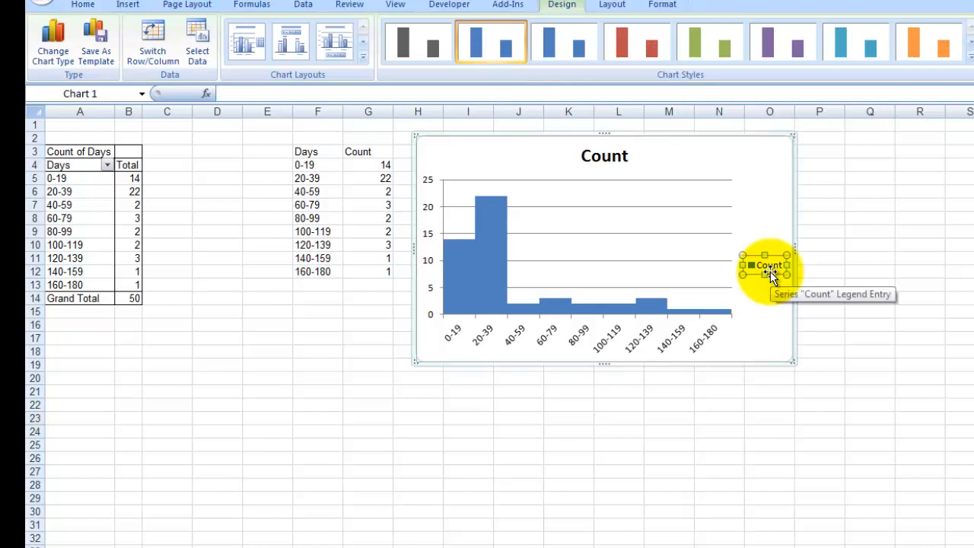
key(Delete)
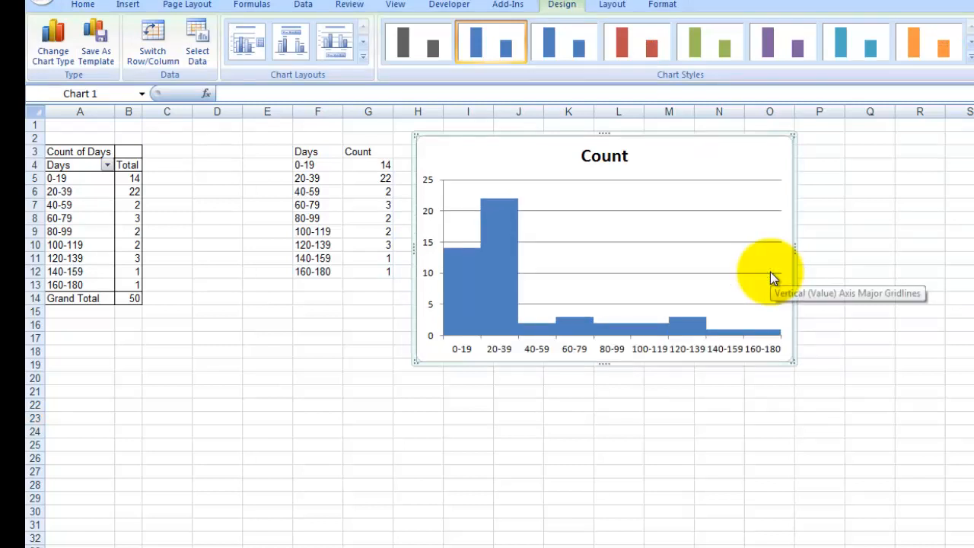
click(441, 386)
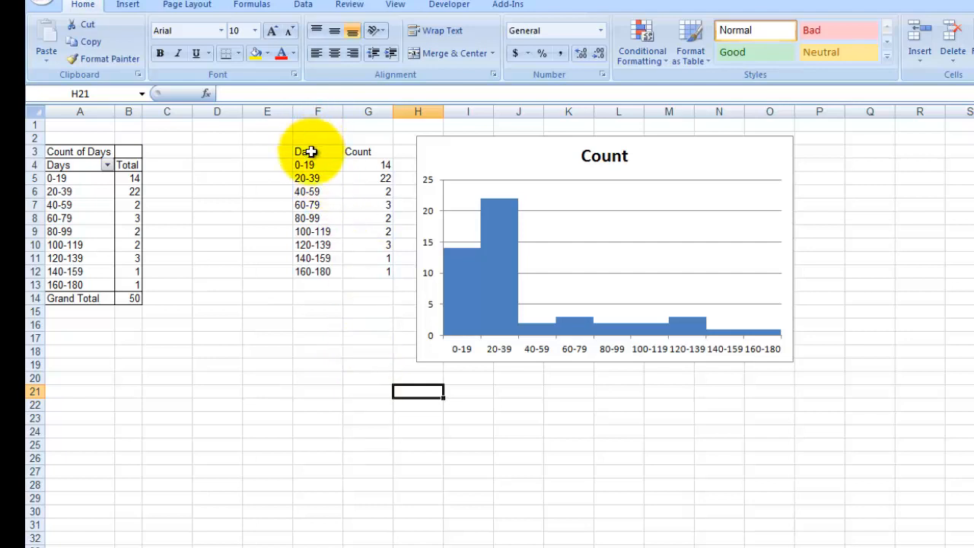
- Copy the Days and Count table in F3:G13 and paste the copy at F22
drag(309, 152, 379, 280)
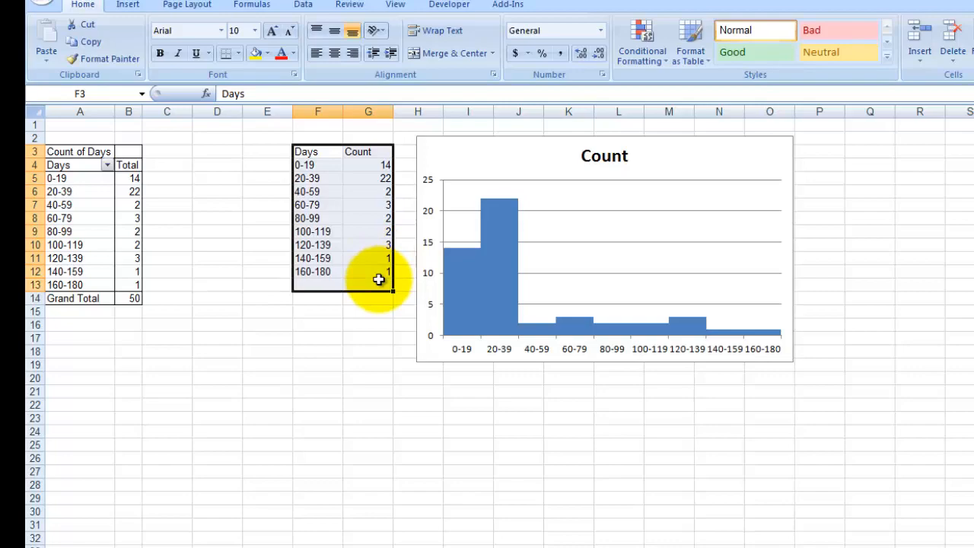
key(ctrl+c)
click(317, 418)
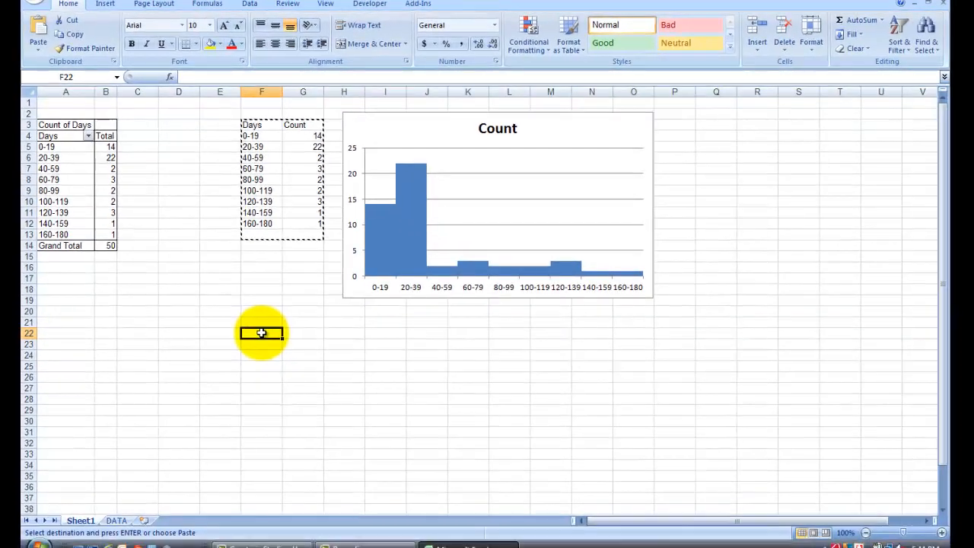
key(ctrl+v)
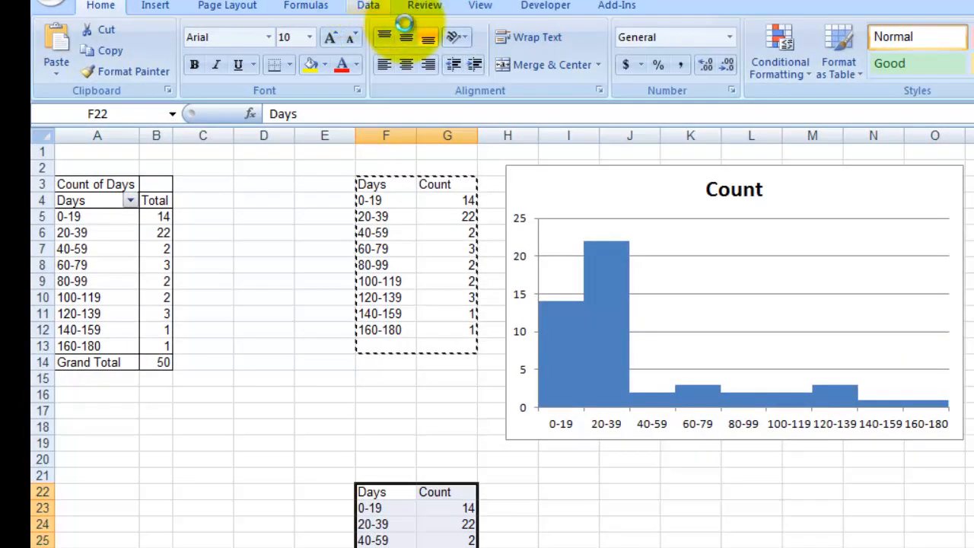
- Sort the copied table at F22 by Count values from largest to smallest, treating the first row as headers
click(368, 6)
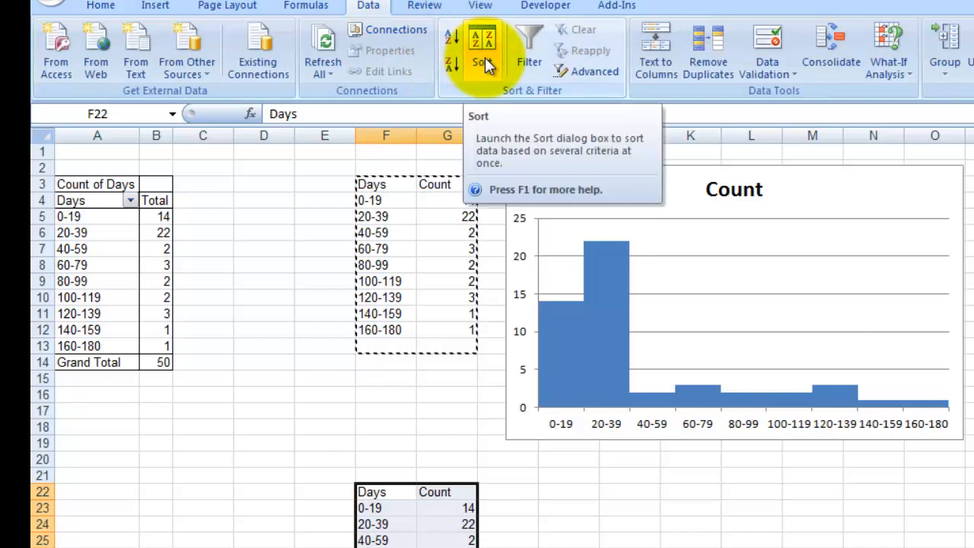
click(481, 63)
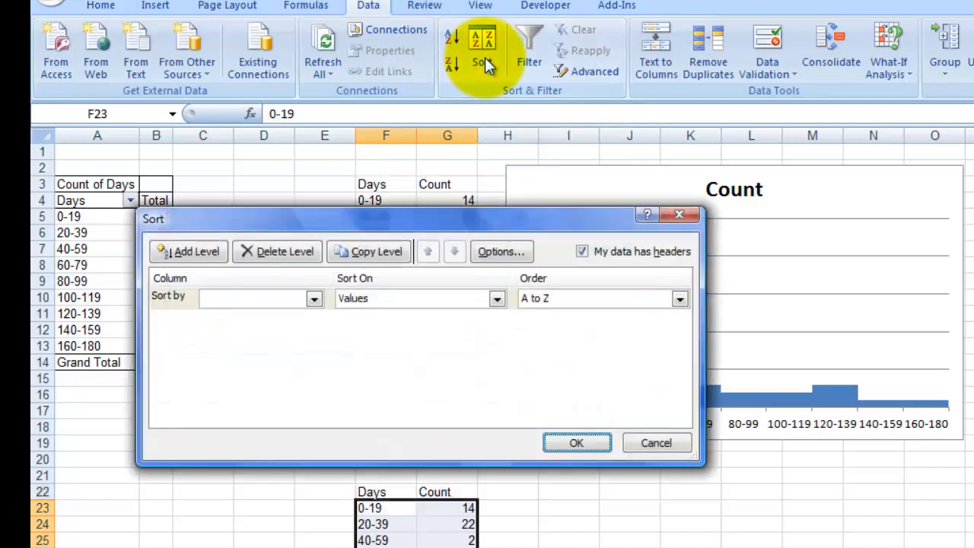
click(313, 298)
click(300, 329)
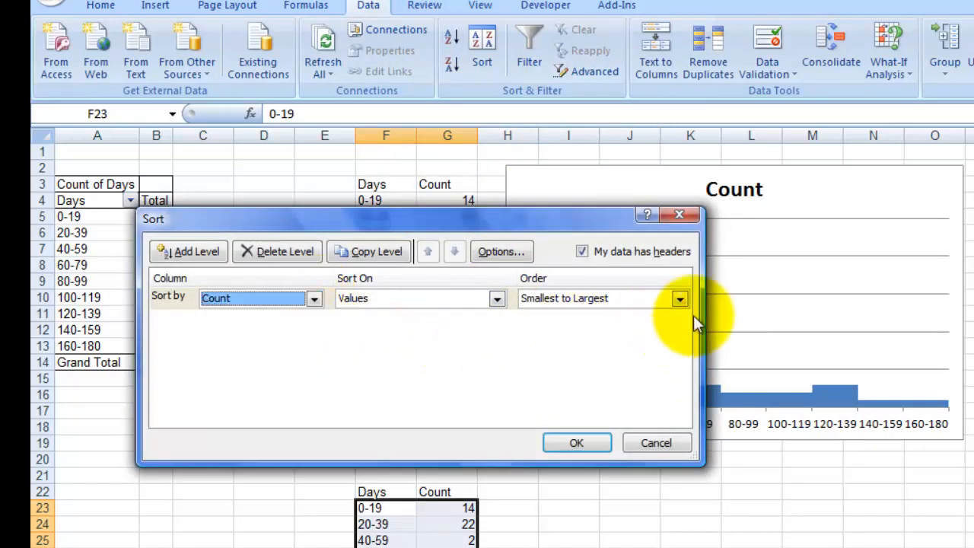
click(679, 299)
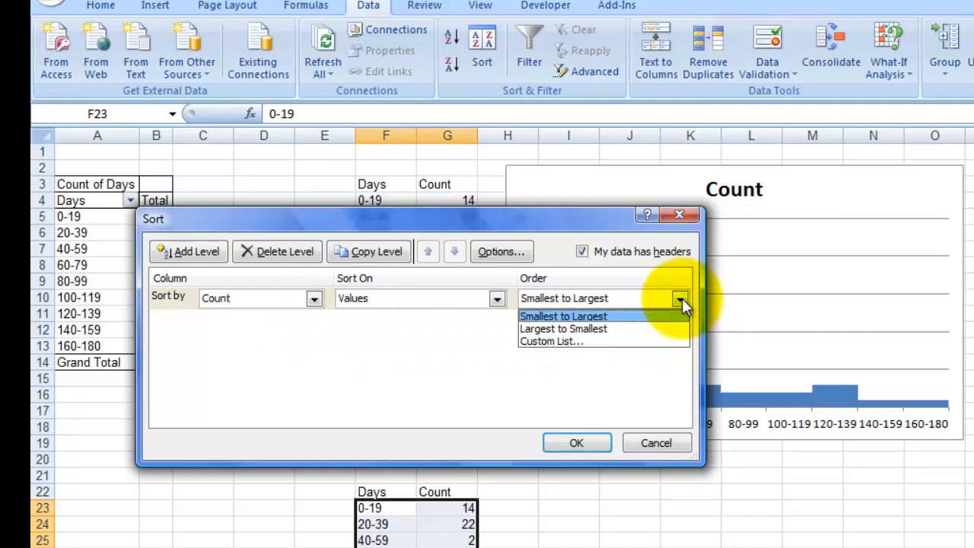
click(639, 324)
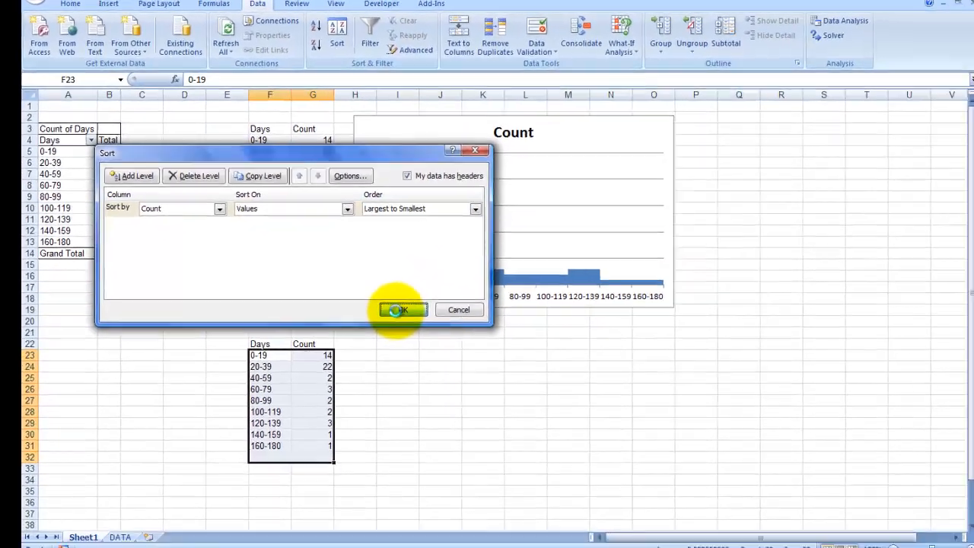
click(576, 443)
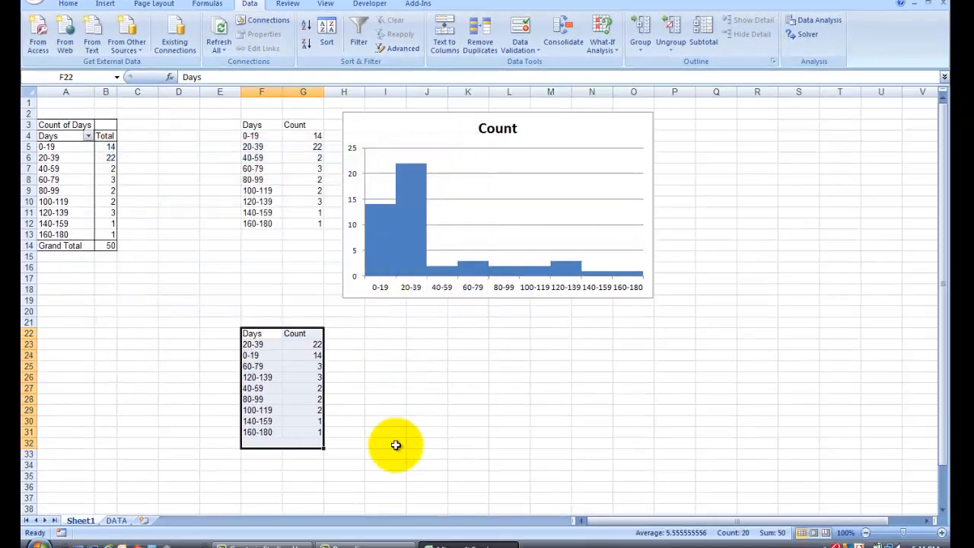
click(379, 401)
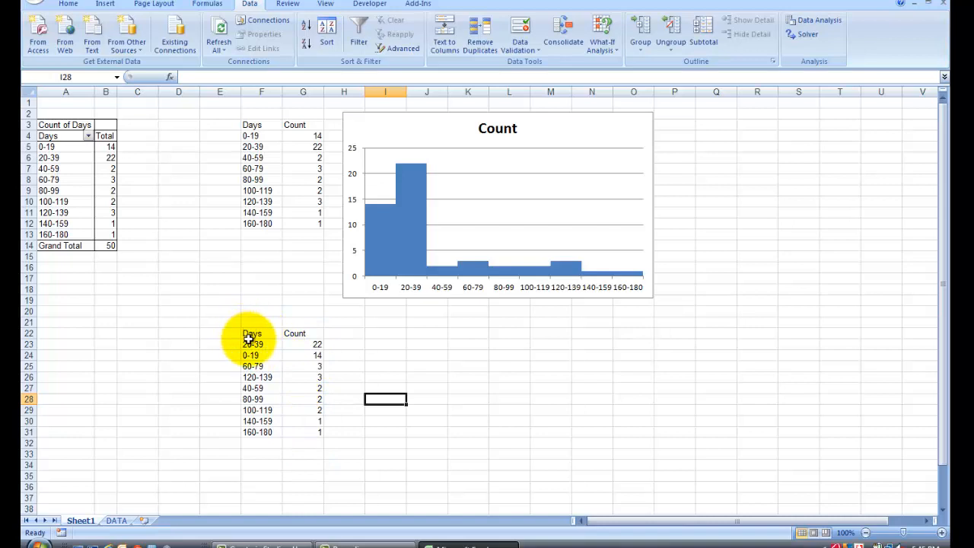
- Insert a 2-D clustered column chart from the sorted table F22:G31 and move it below the histogram
drag(252, 333, 315, 435)
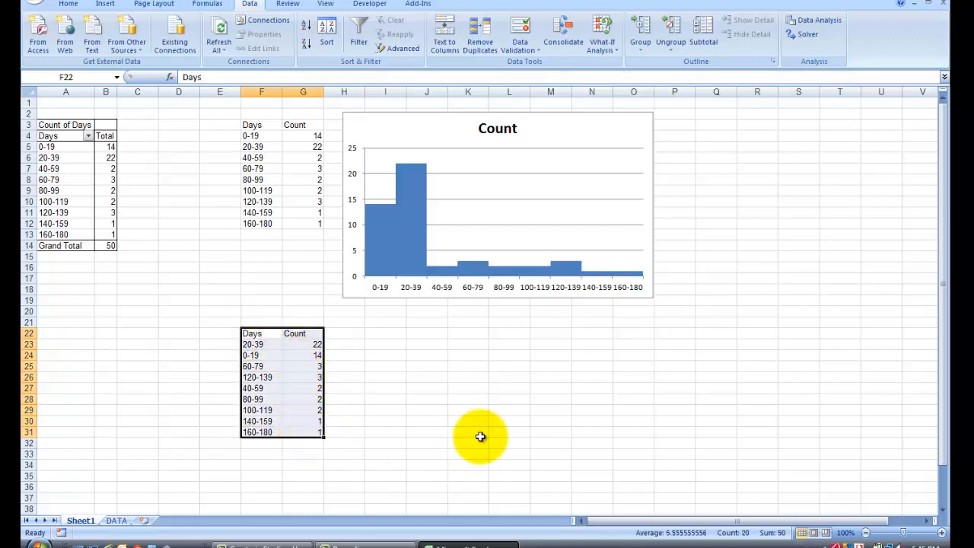
click(105, 4)
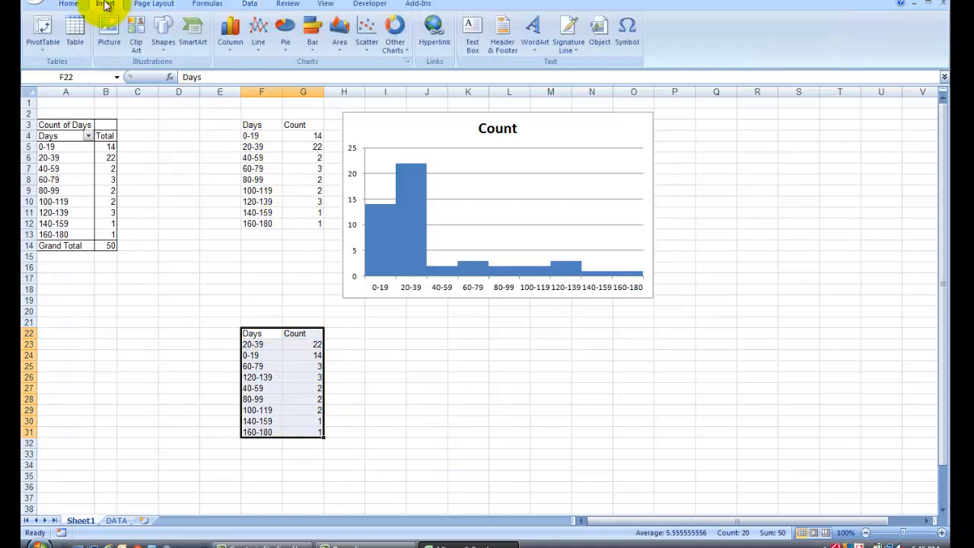
click(229, 46)
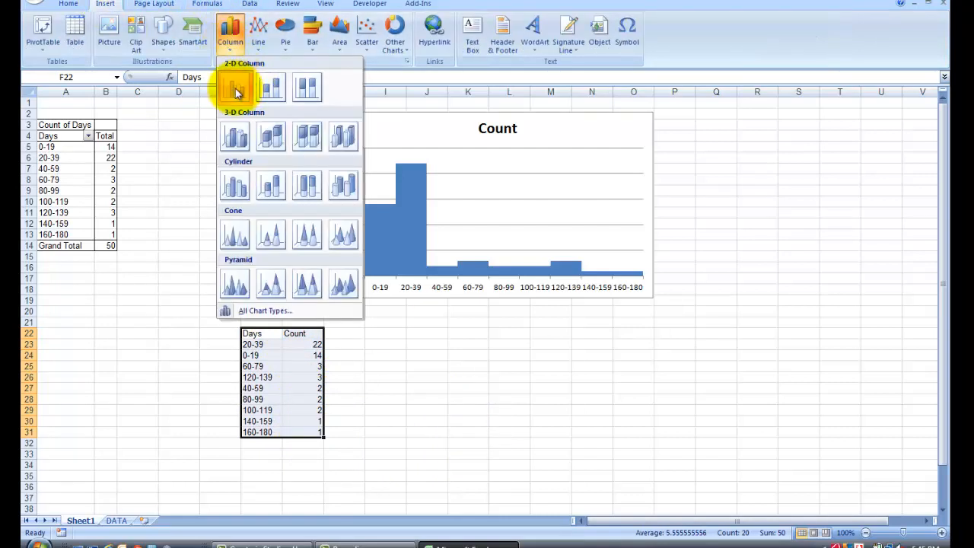
click(233, 89)
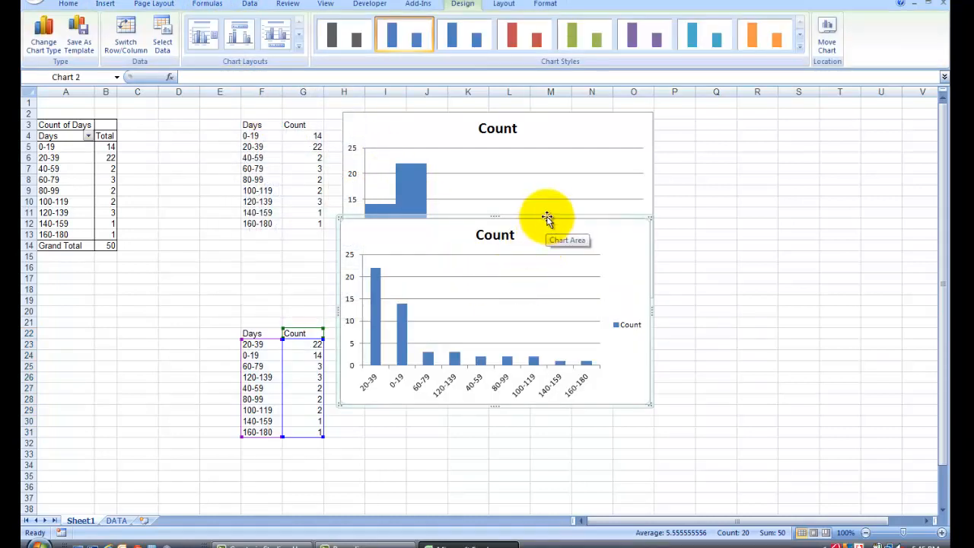
drag(548, 220, 556, 320)
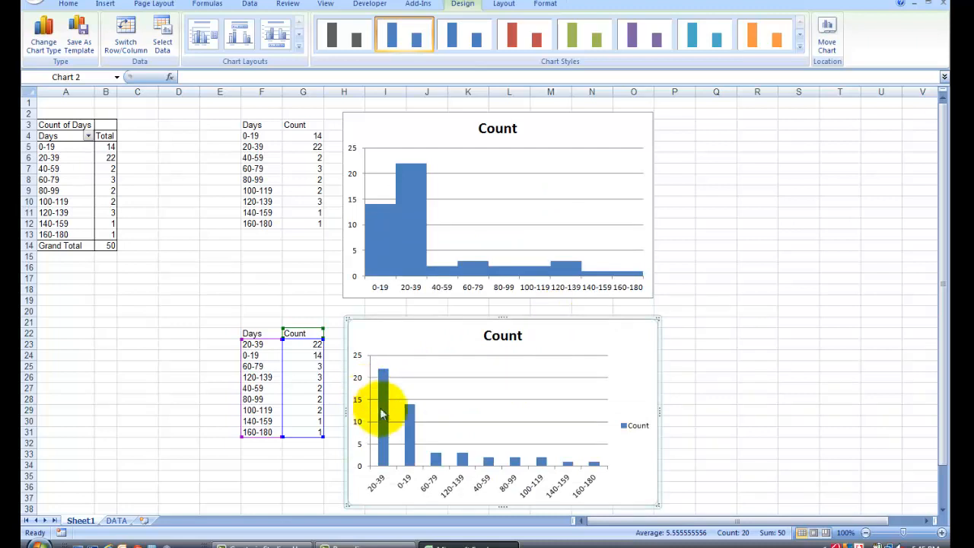
- Delete the Count legend from the sorted column chart and deselect the chart
click(642, 433)
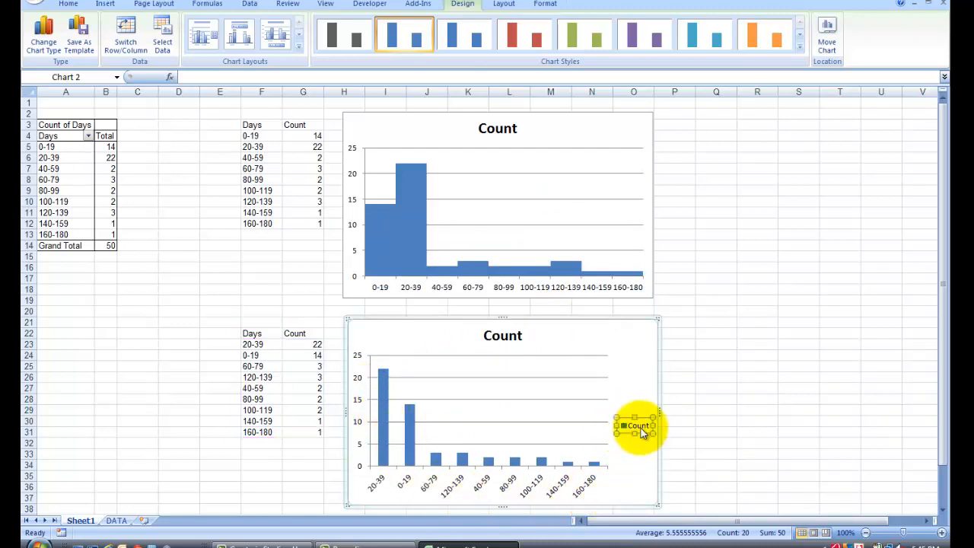
key(Delete)
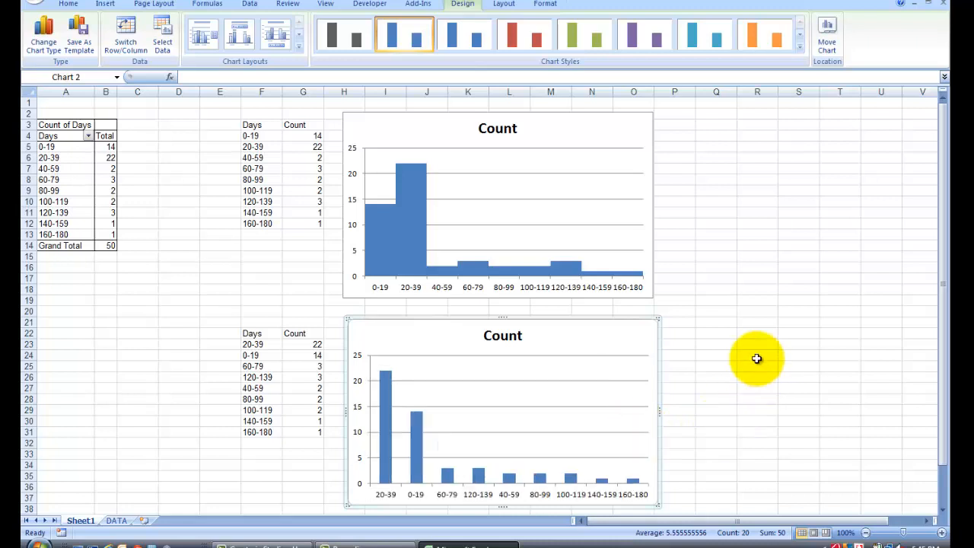
scroll(756, 359, down, 1)
click(742, 251)
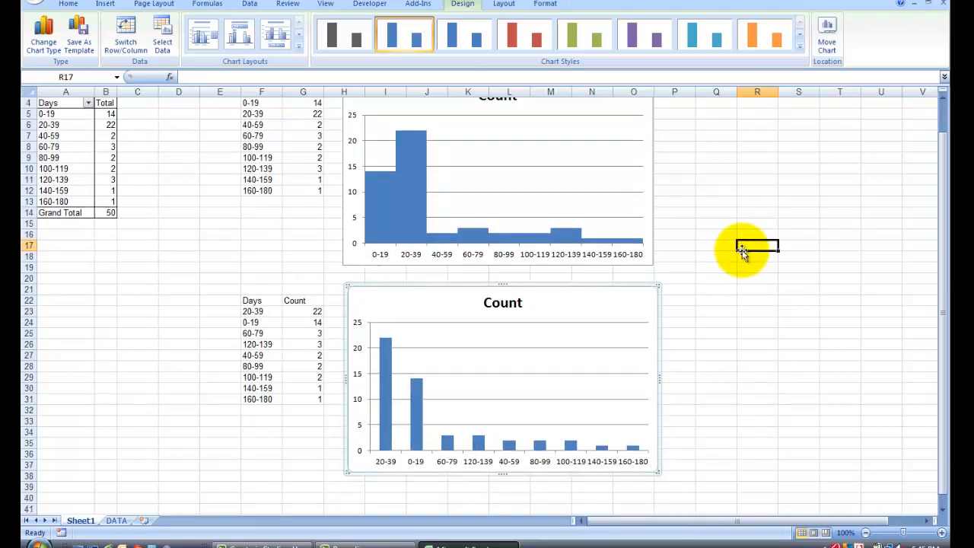
click(943, 96)
click(943, 97)
click(943, 96)
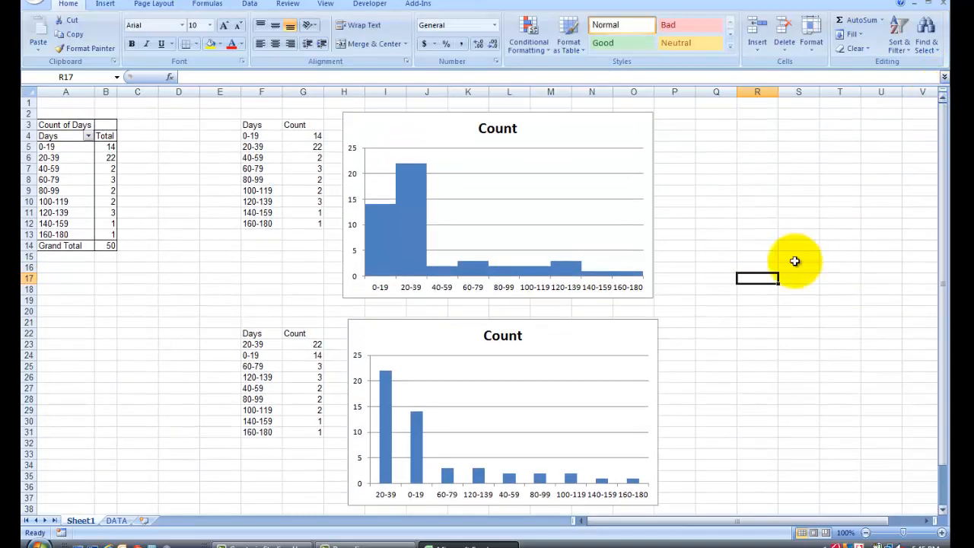